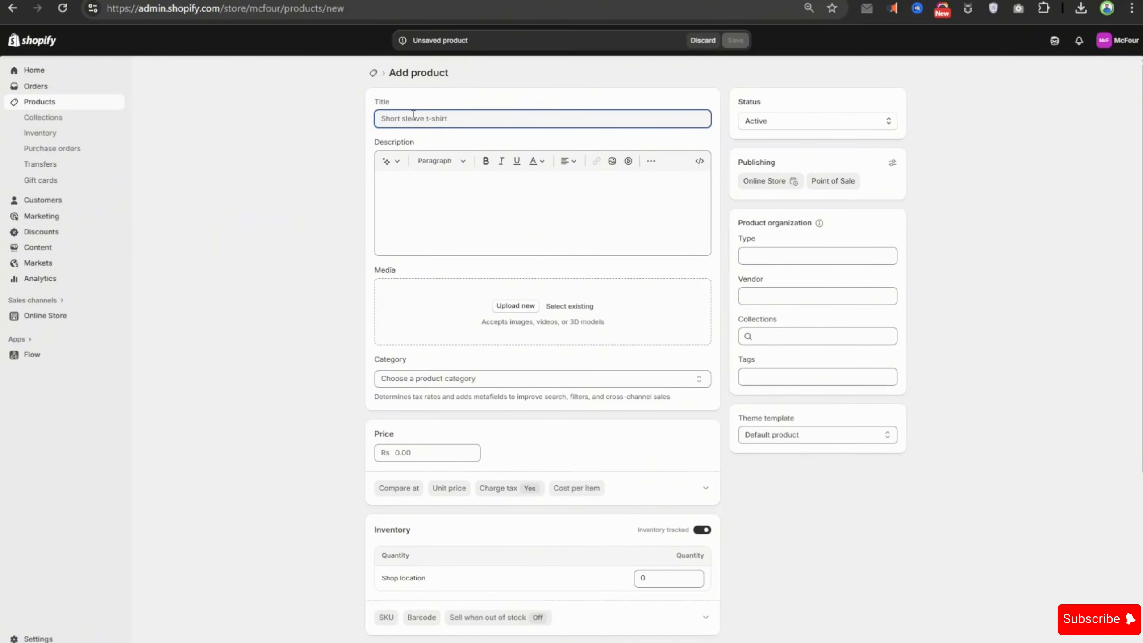
Enter "Short selves" as the product title
text(Short selves)
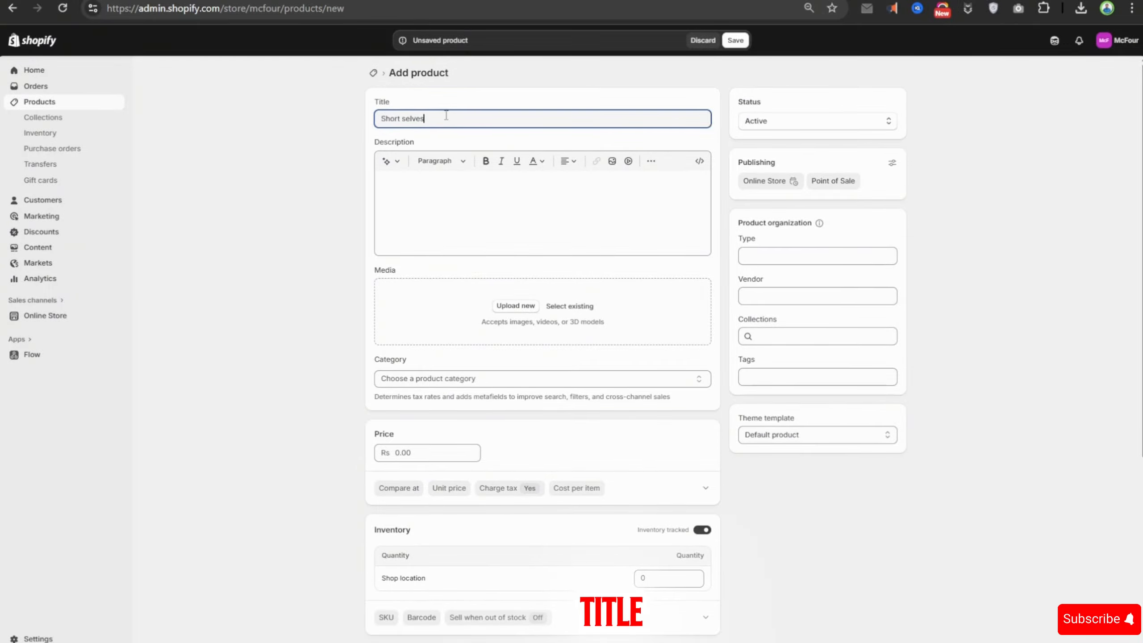
click(443, 177)
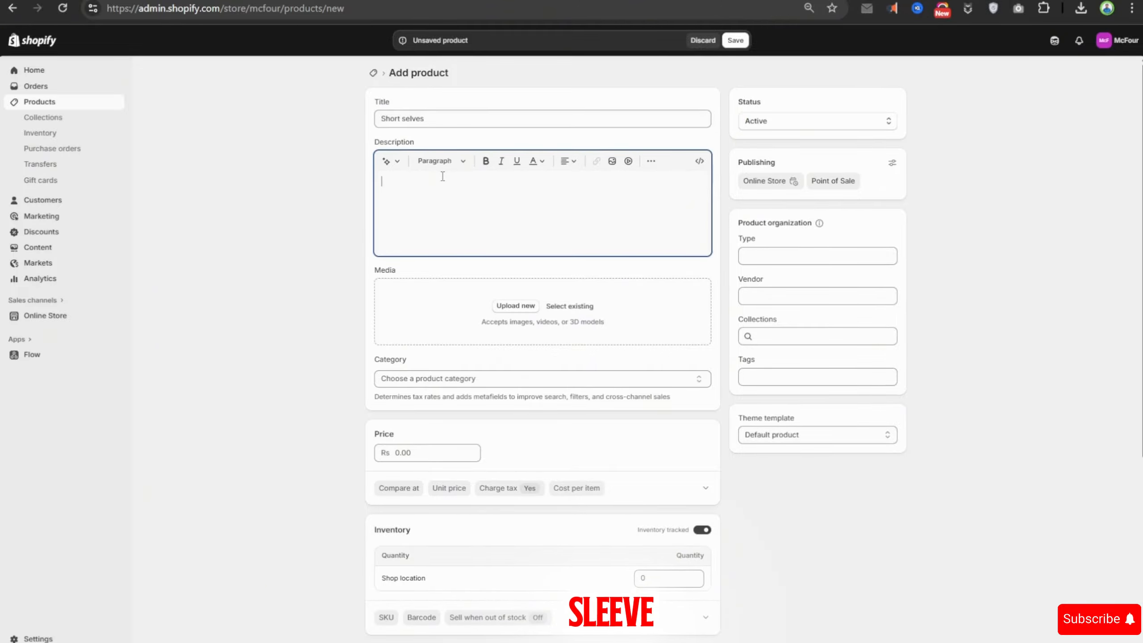
Generate a product description from the keywords "Short selves", copied from the product title, in the Expert tone
click(398, 165)
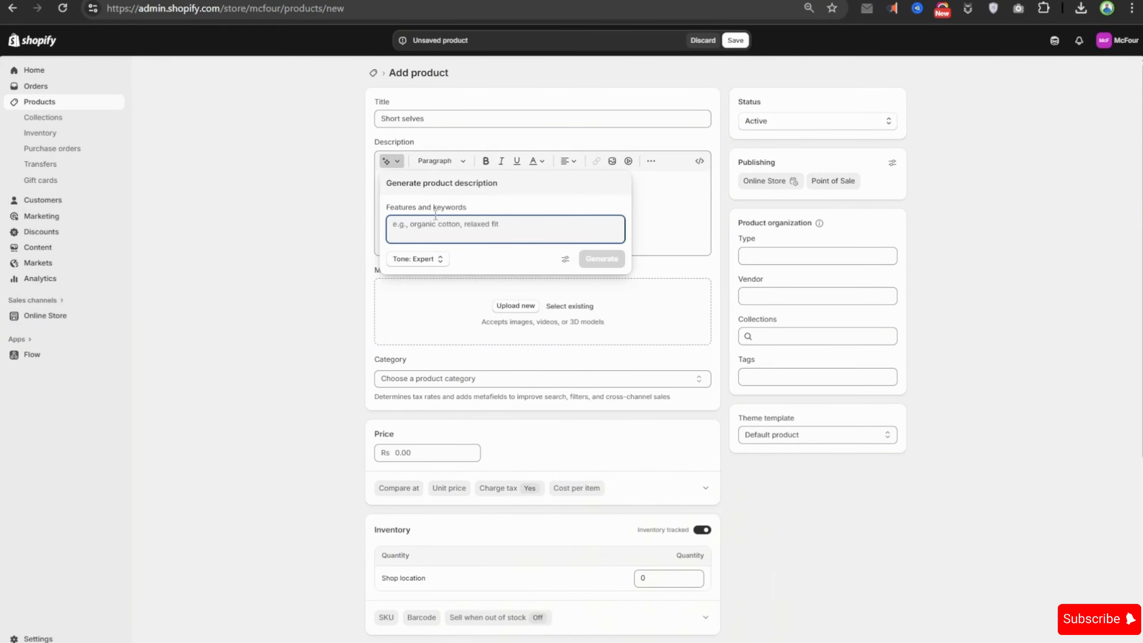
drag(434, 118, 383, 119)
key(ctrl+c)
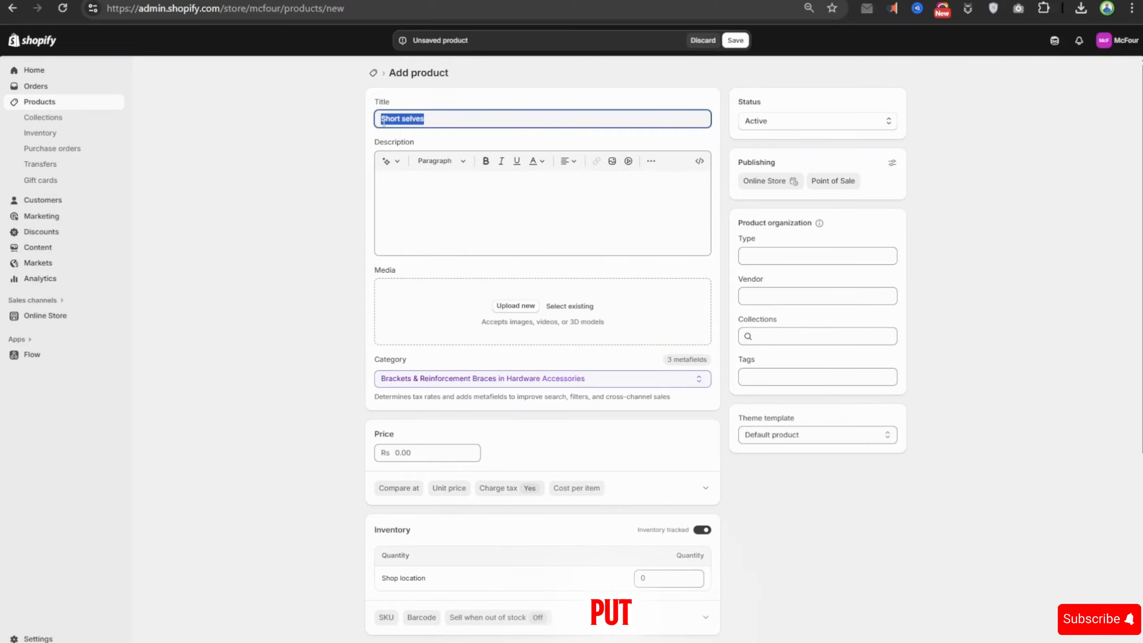
click(389, 161)
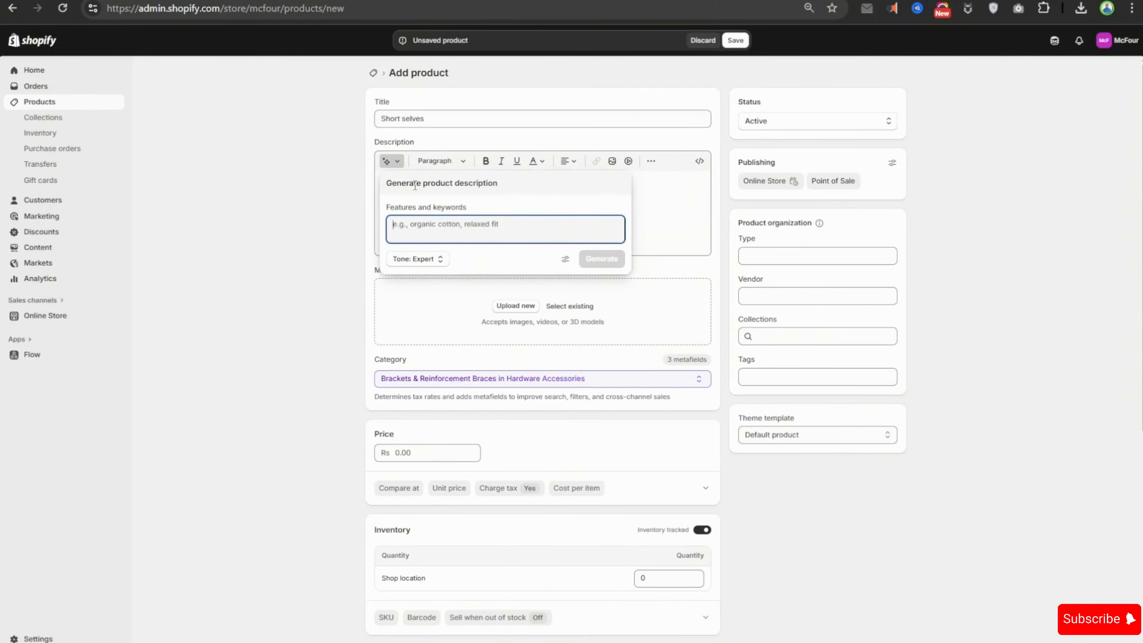
key(ctrl+v)
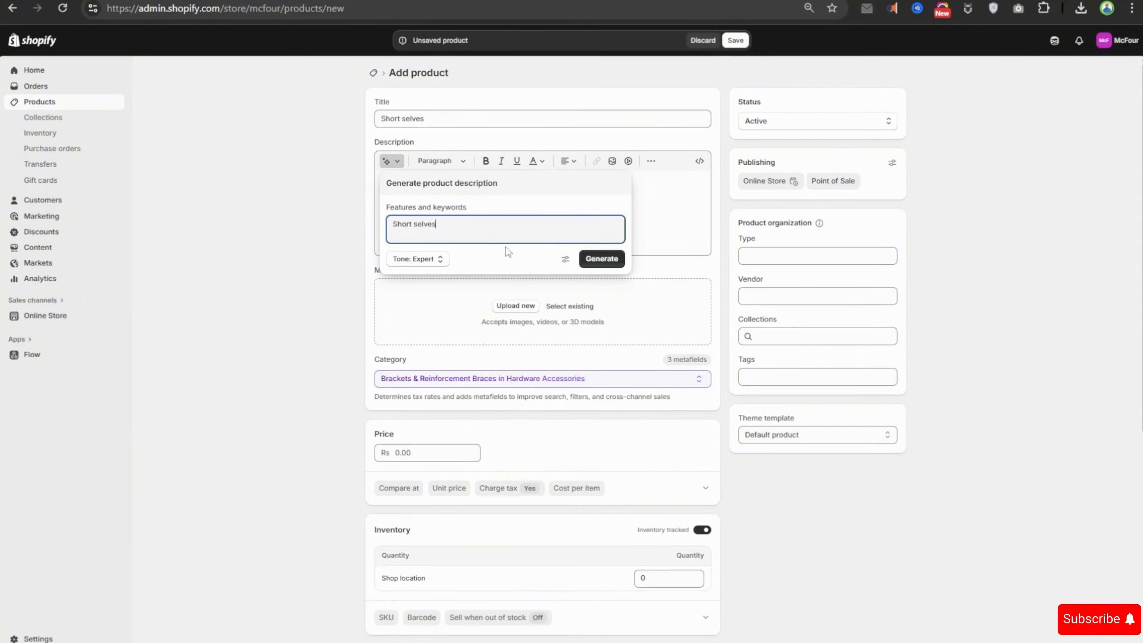
click(598, 259)
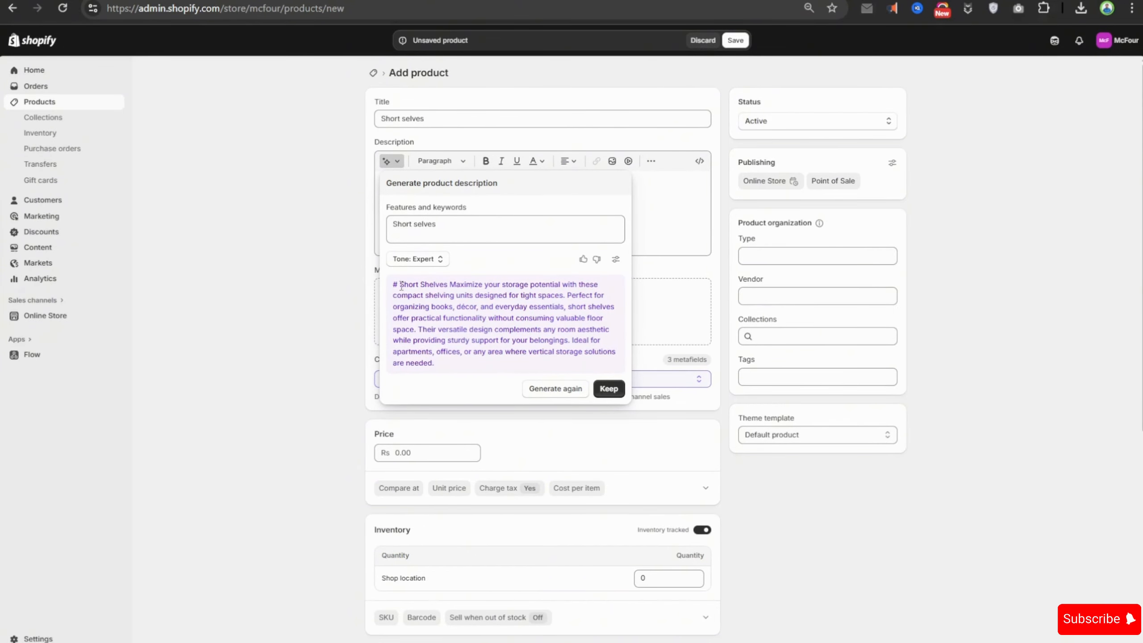
Generate another version of the description and keep it as the product's description text
drag(436, 362, 408, 296)
click(471, 364)
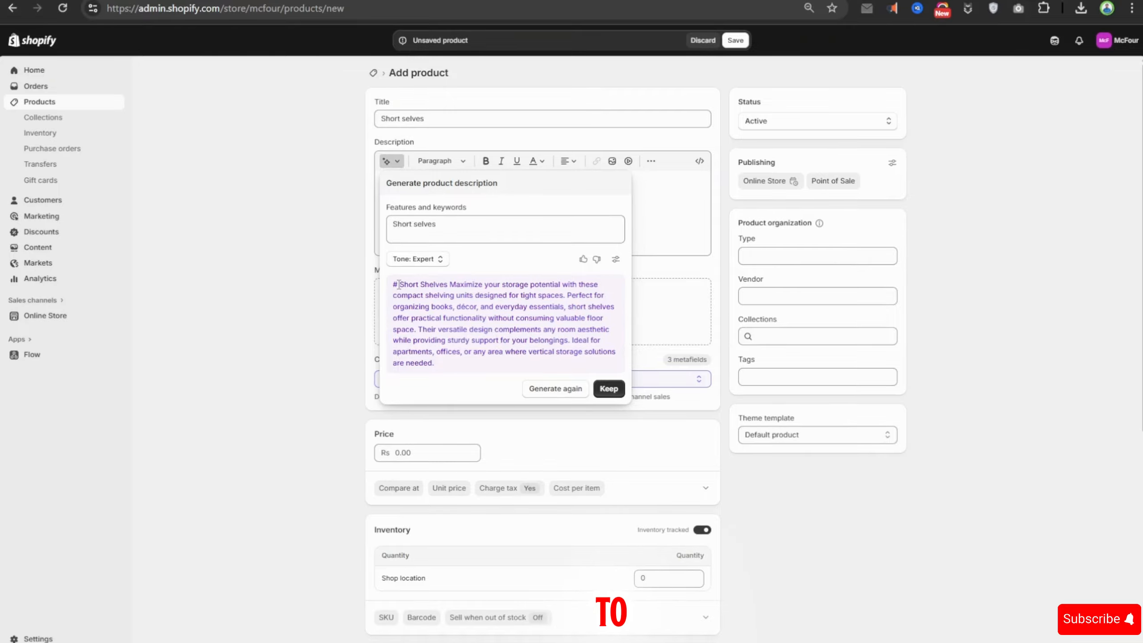
click(556, 388)
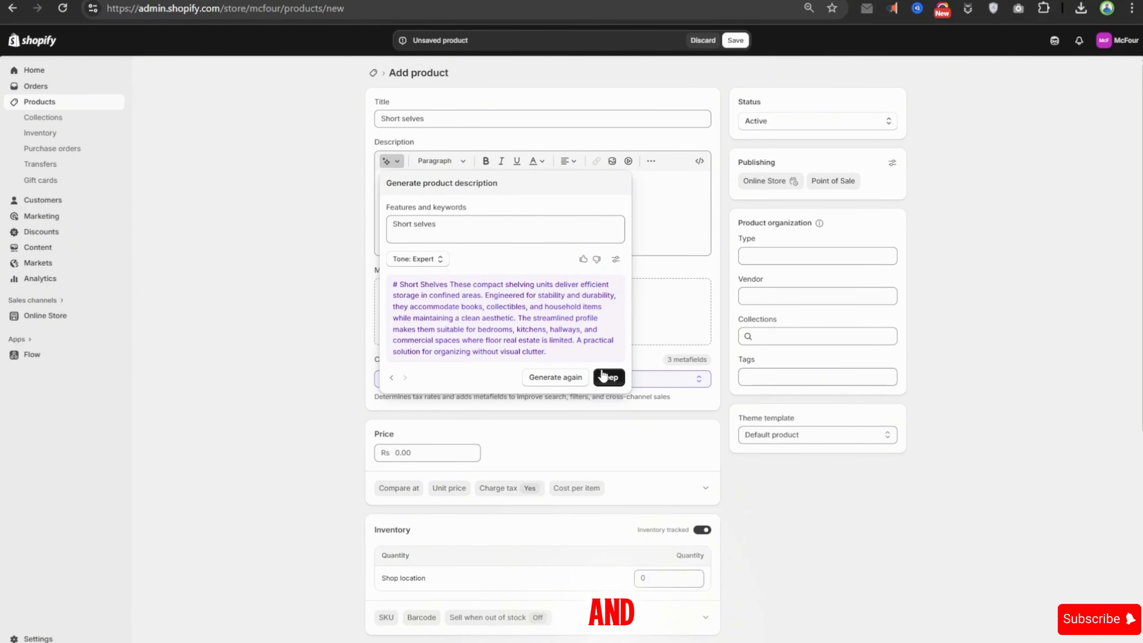
click(603, 375)
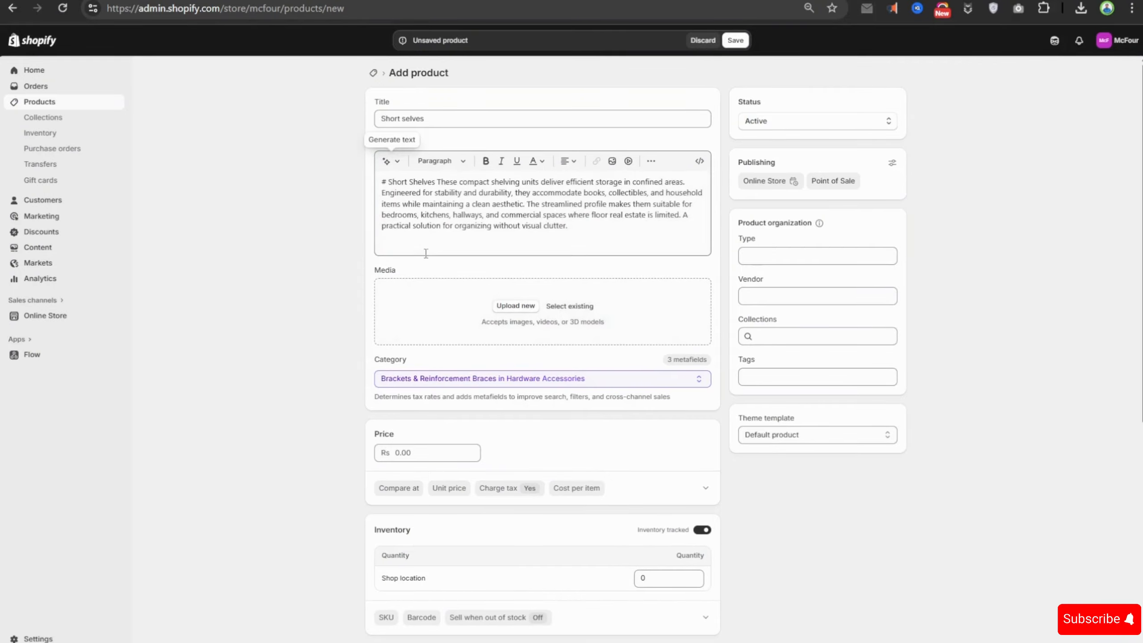
Remove the leading "#" from the description and add a blank line above its text
click(386, 182)
key(BackSpace)
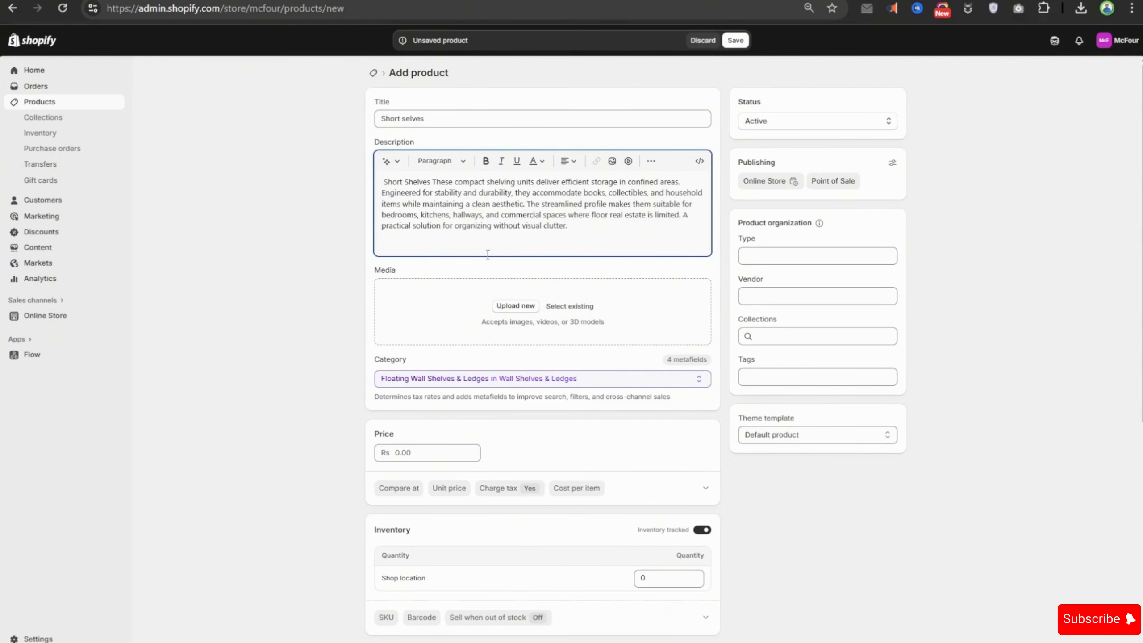
click(581, 222)
click(383, 181)
key(Return)
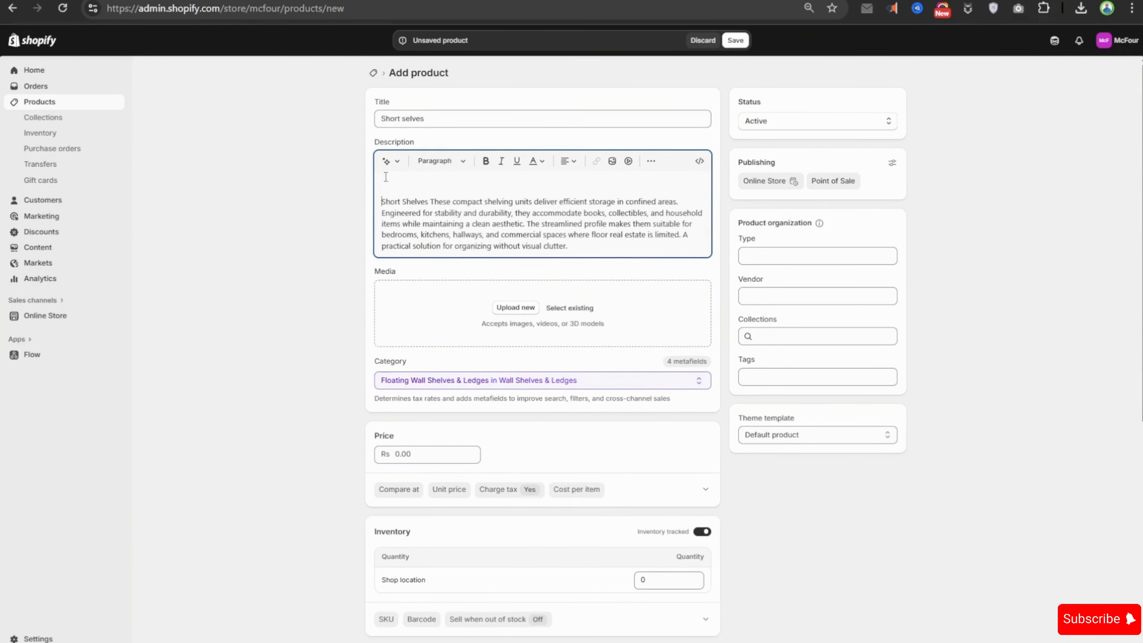
Format the blank first line of the description as Heading 1 and fill it with the copied title "Short selves"
click(441, 161)
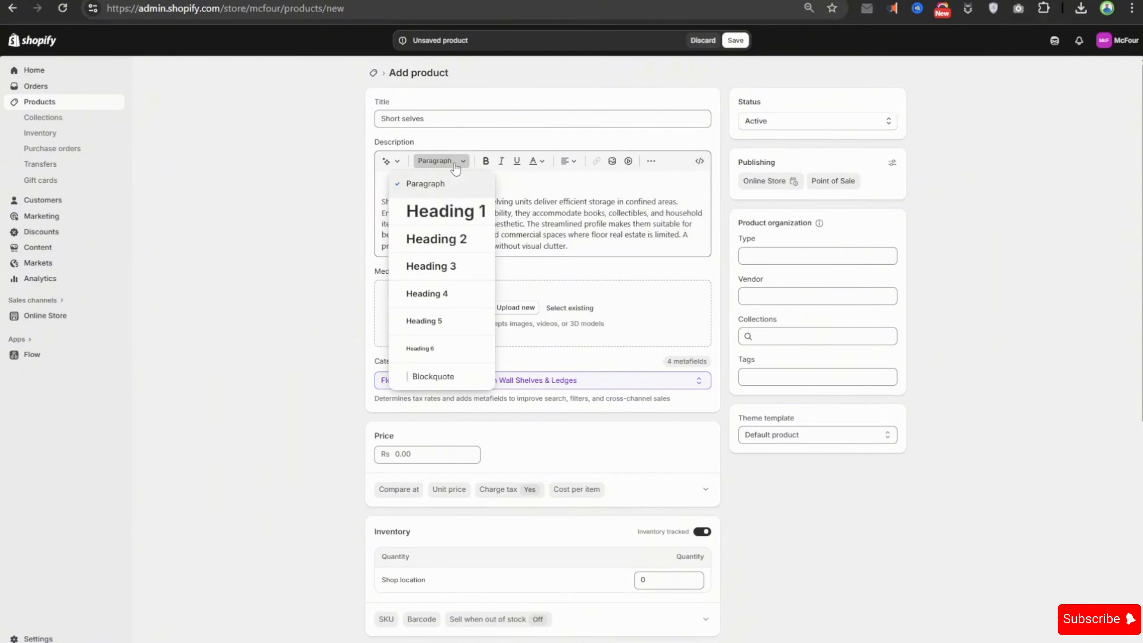
click(447, 212)
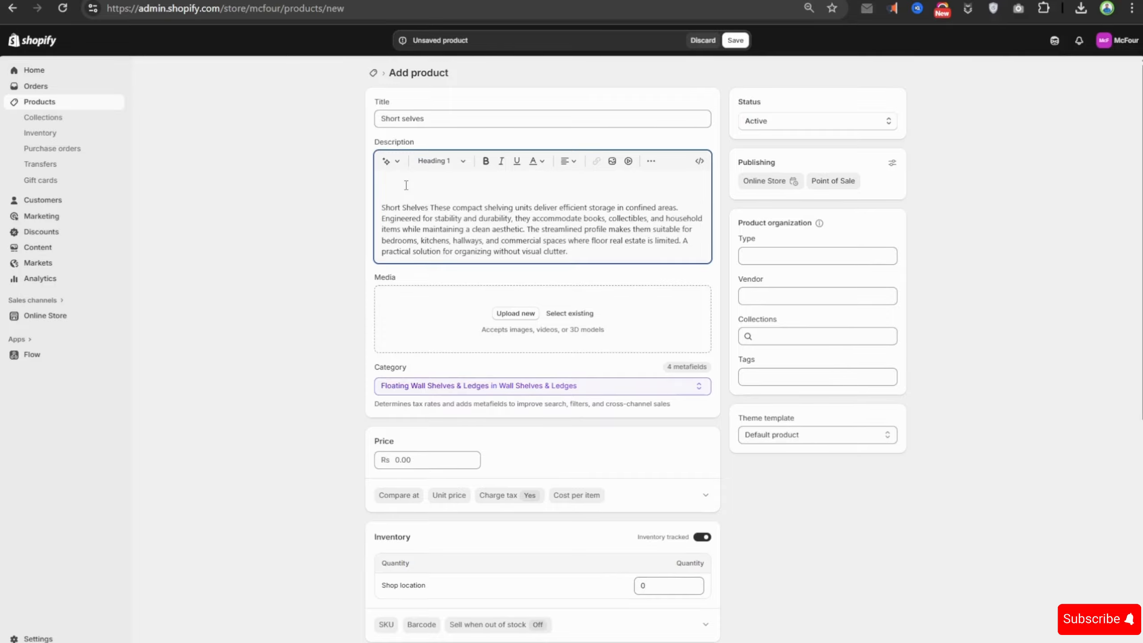
text(h)
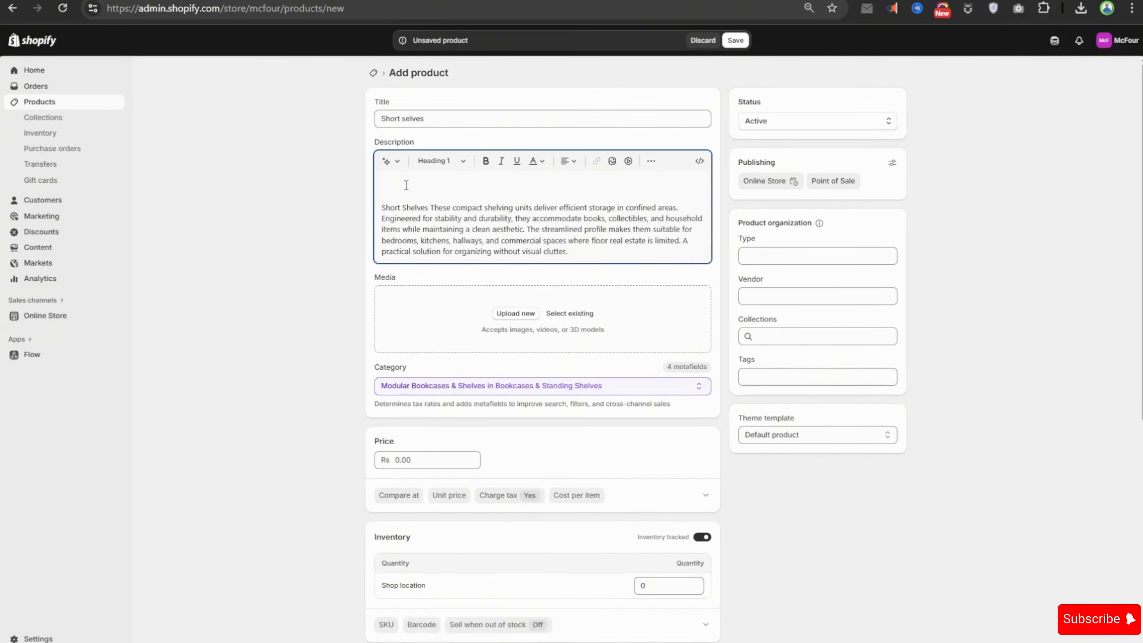
key(ctrl+v)
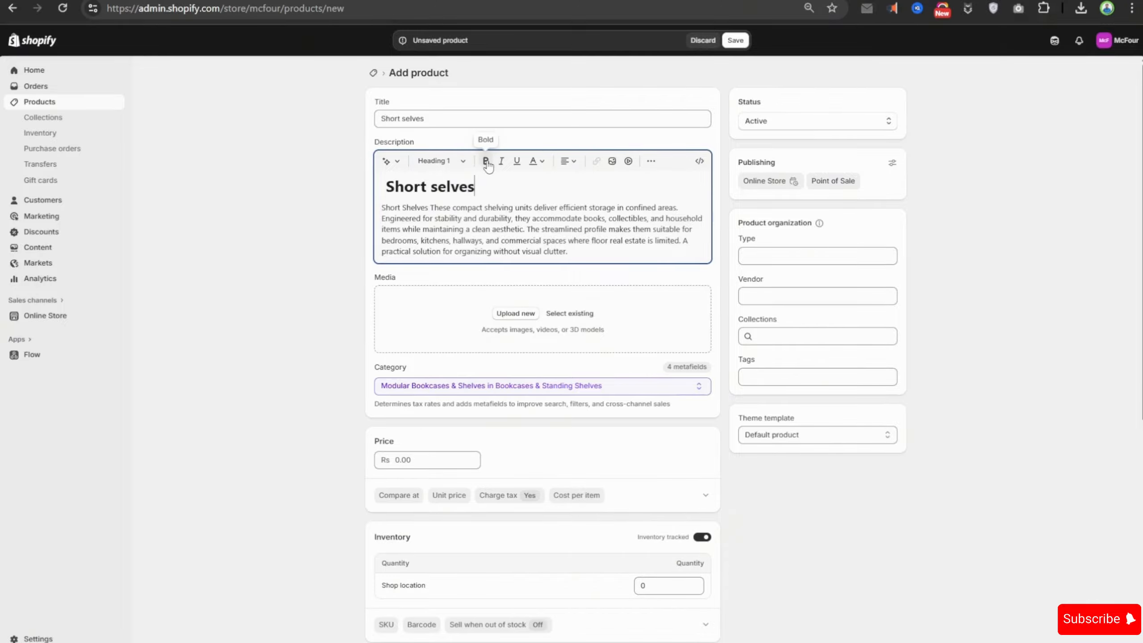
Try italics on the word "selves" in the description heading
double_click(468, 186)
click(450, 186)
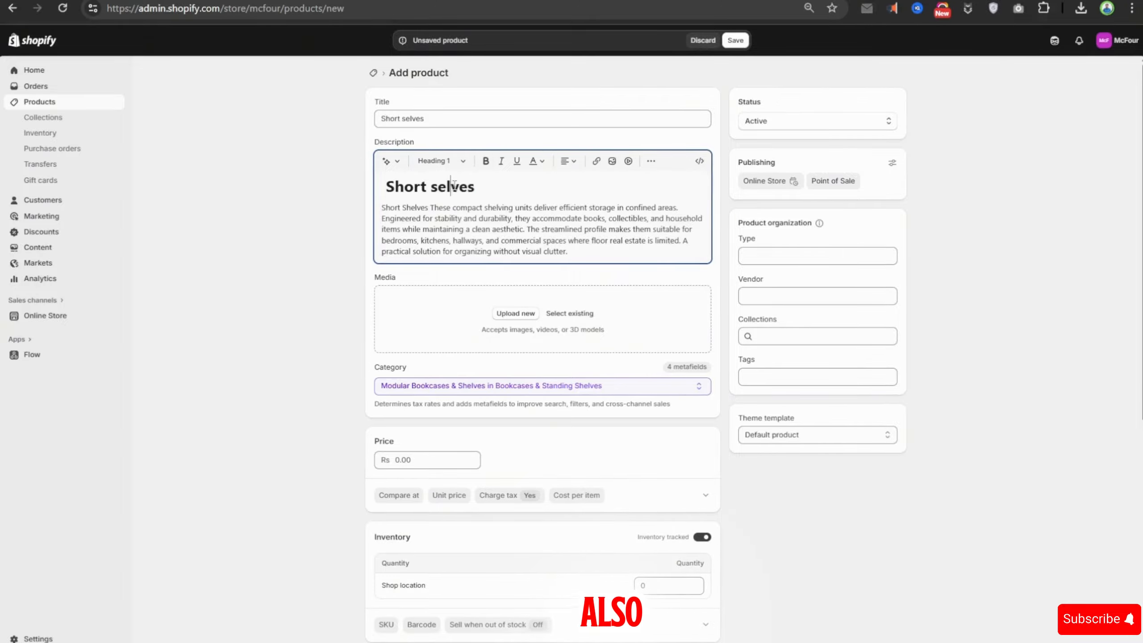
click(500, 165)
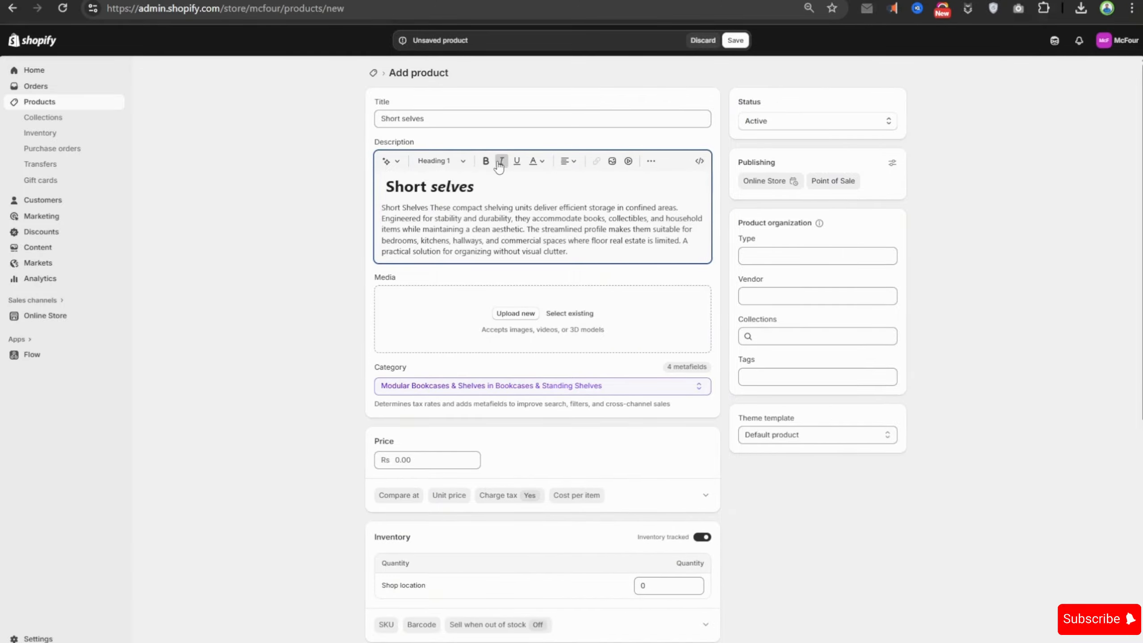
click(502, 162)
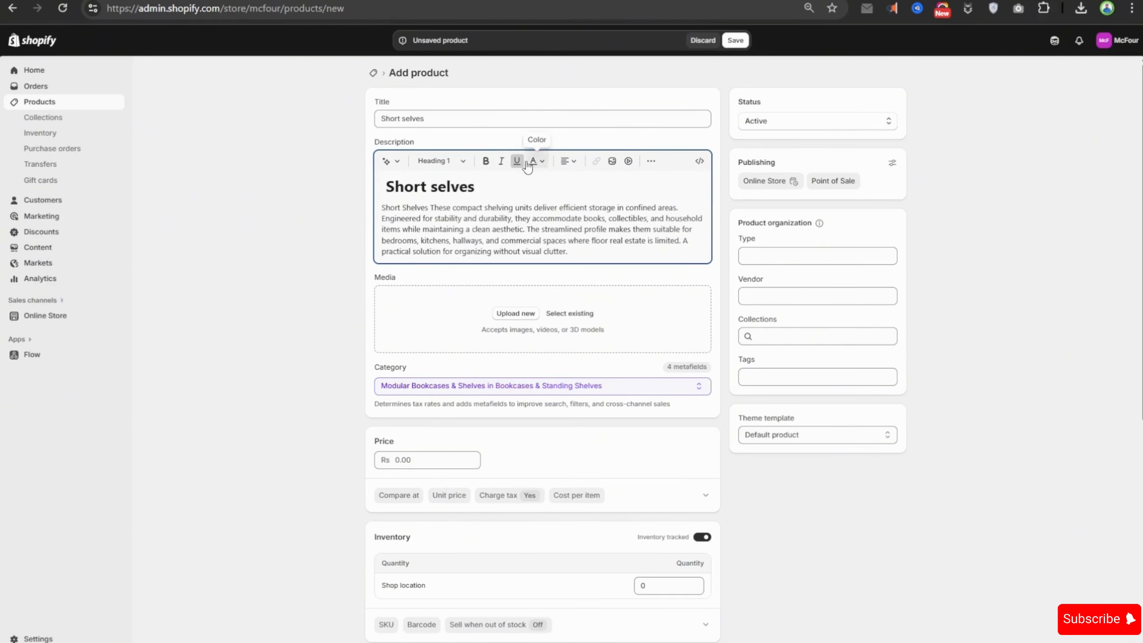
Underline the whole "Short selves" heading and set its text color to bright blue #247BFF
triple_click(457, 182)
click(516, 161)
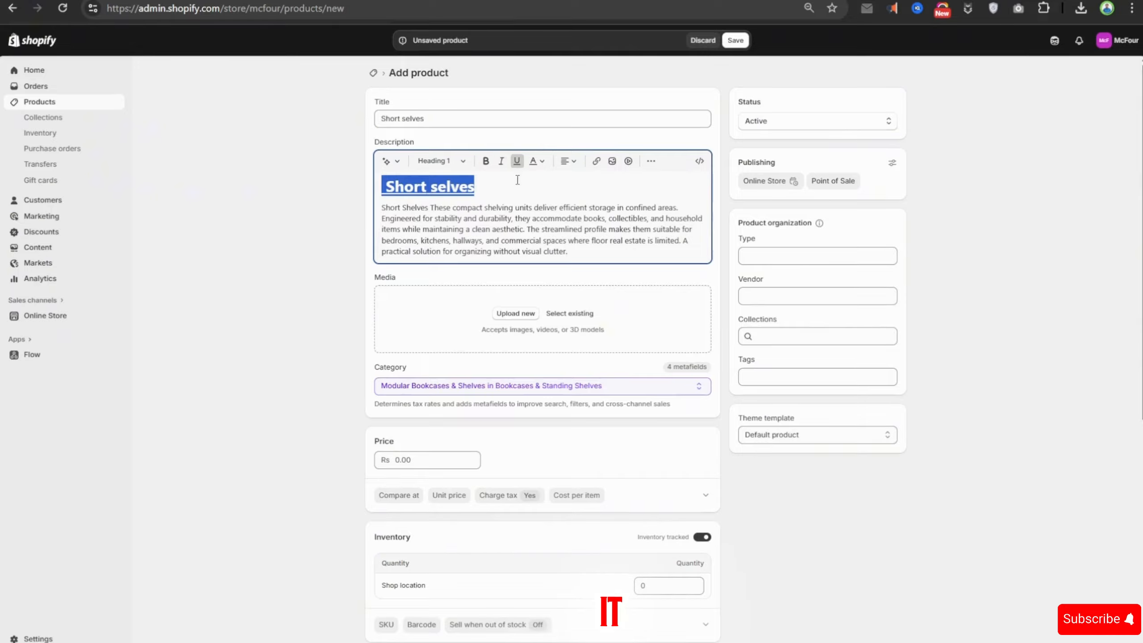
click(536, 161)
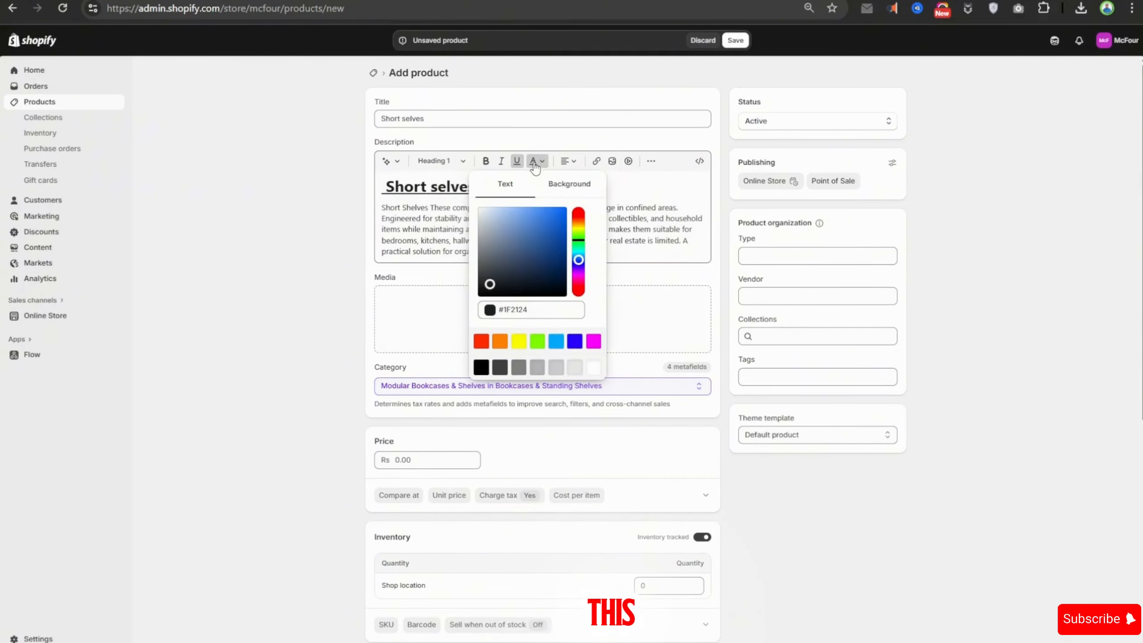
drag(524, 243, 537, 230)
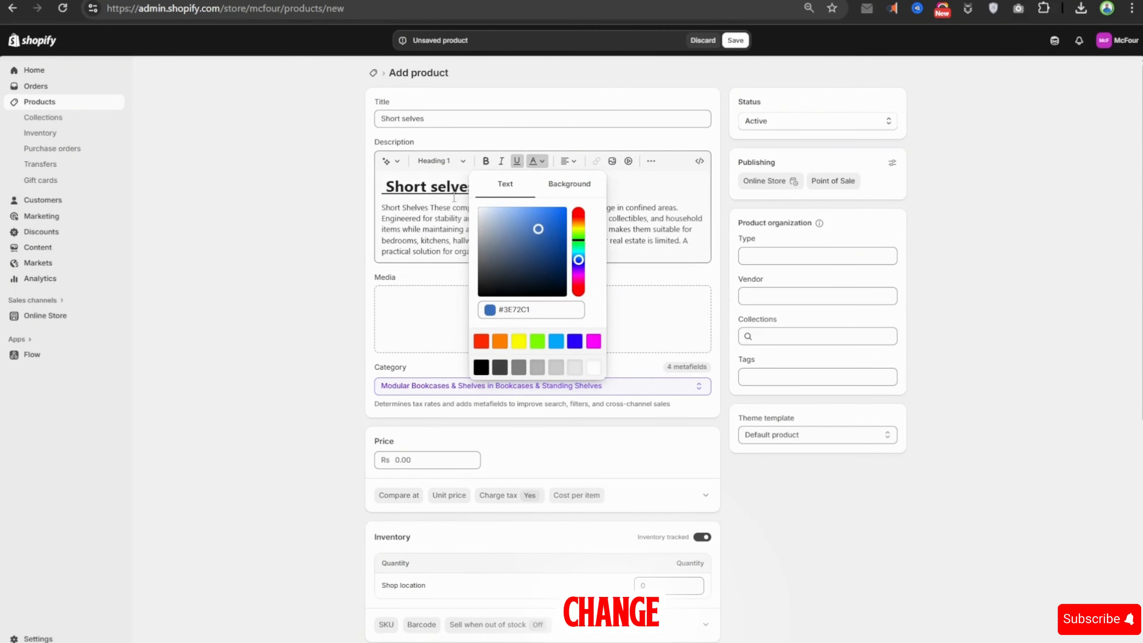
double_click(449, 186)
triple_click(449, 186)
click(535, 161)
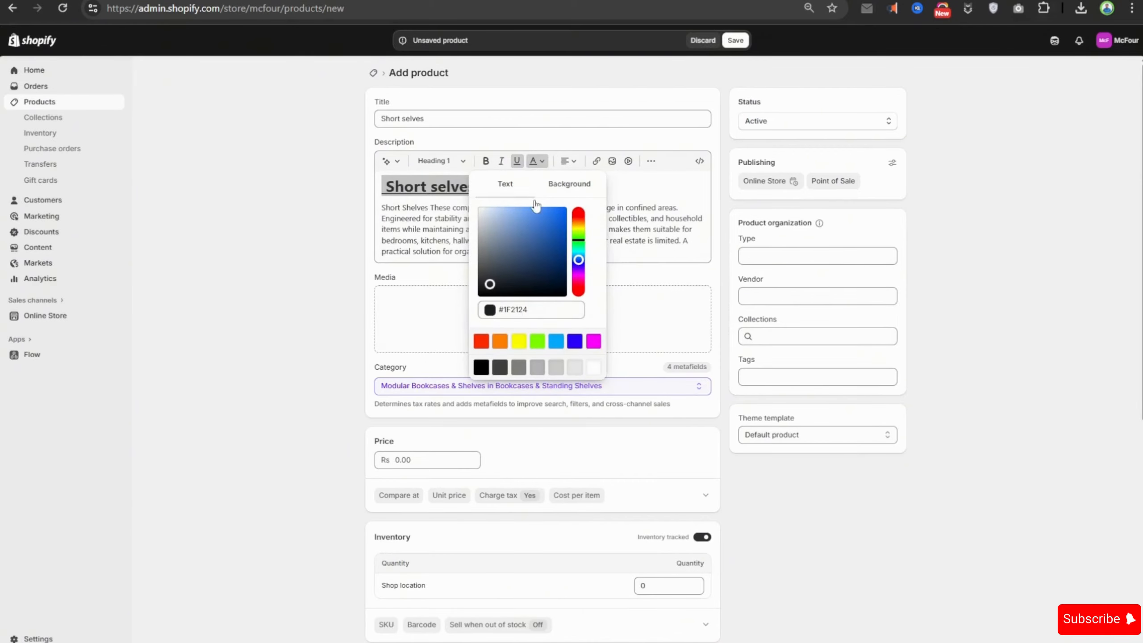
click(546, 219)
click(475, 186)
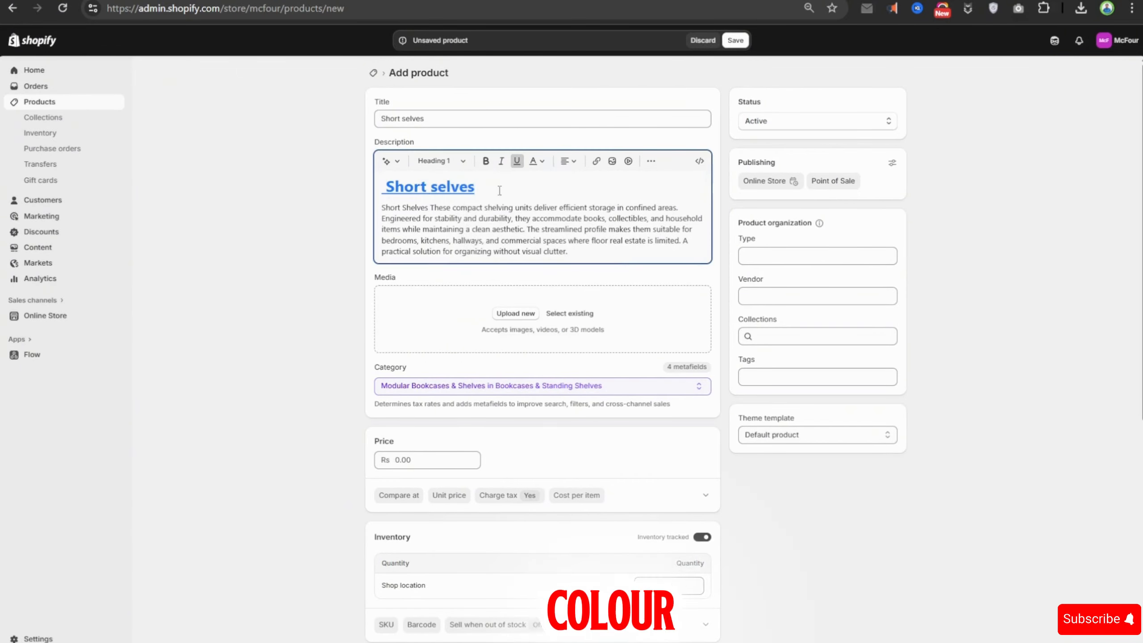
Try to change the description heading's text color to red
click(534, 161)
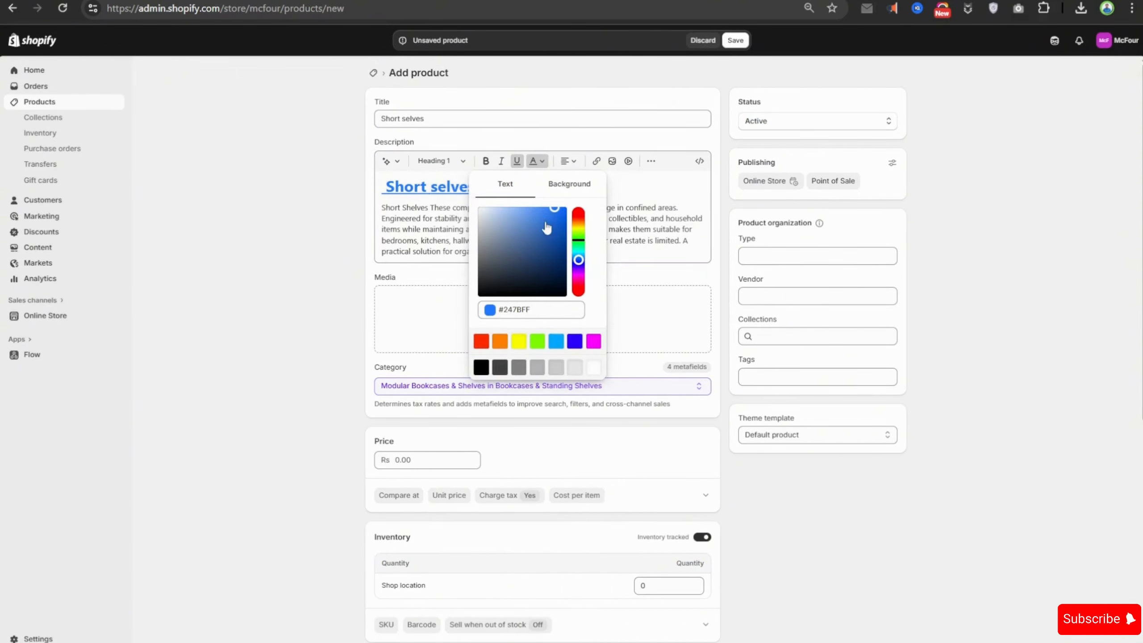
click(579, 212)
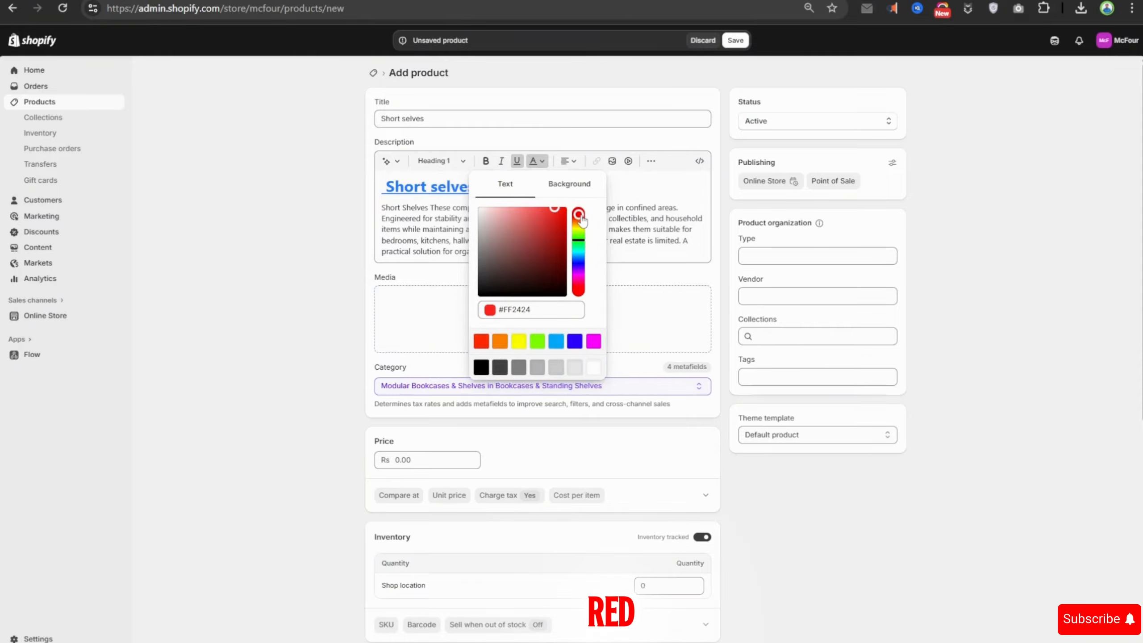
click(509, 223)
click(417, 186)
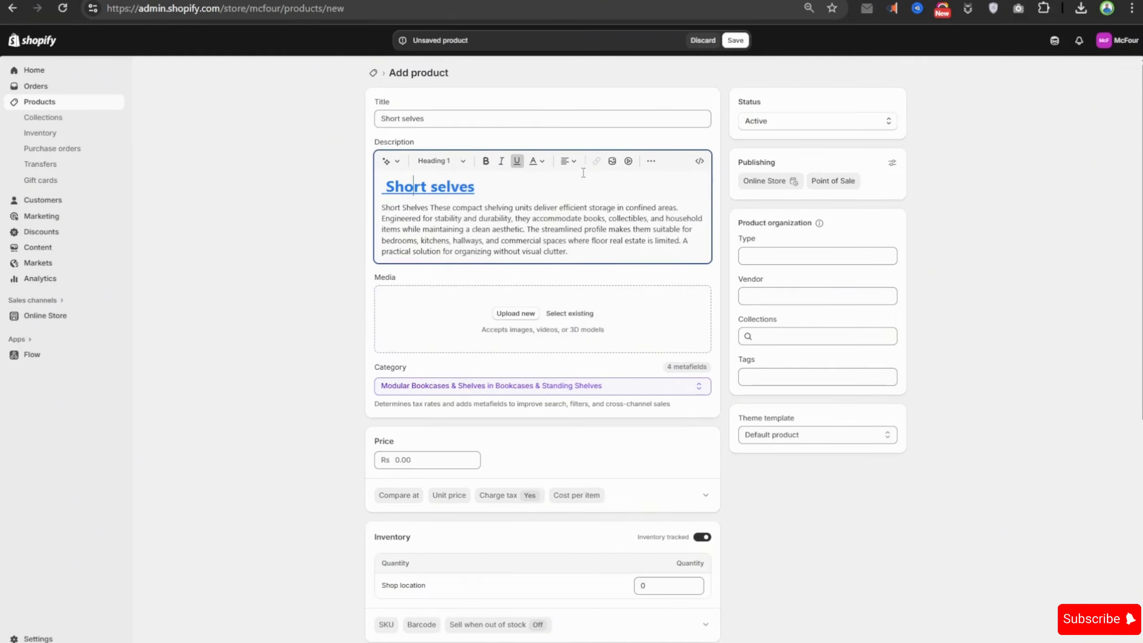
click(529, 184)
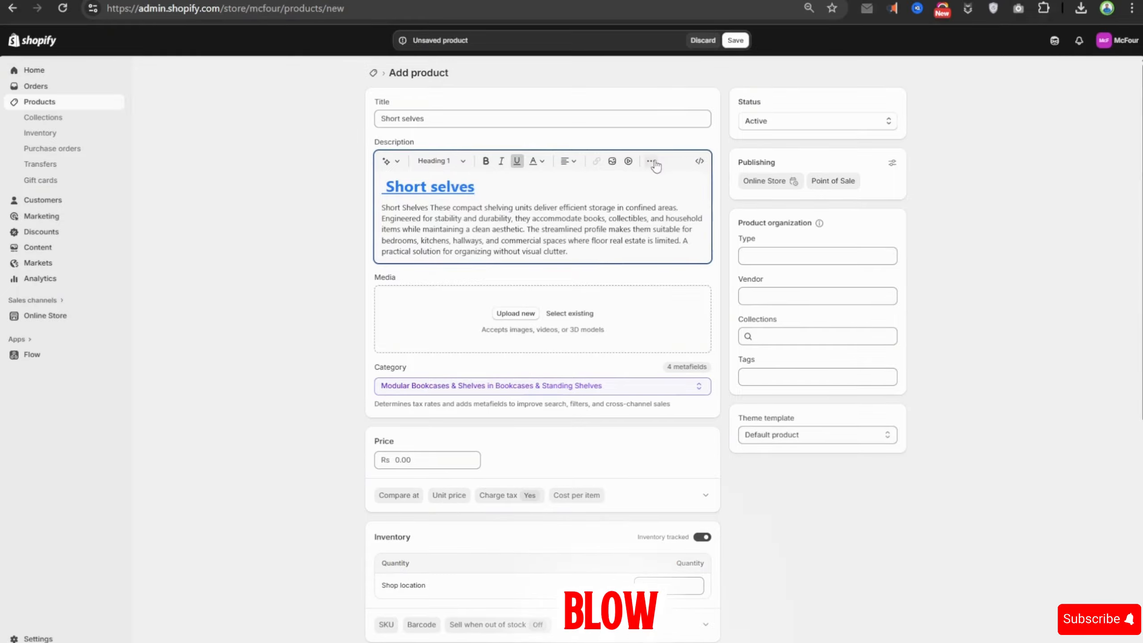
Try center alignment on the description heading and return it to left alignment
click(578, 169)
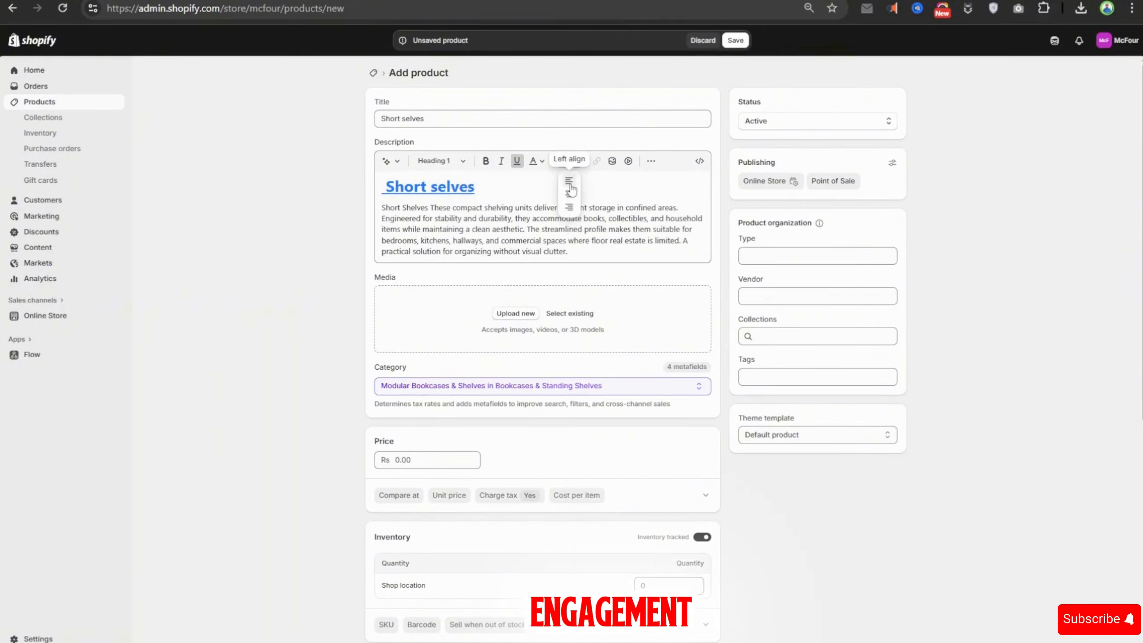
click(569, 198)
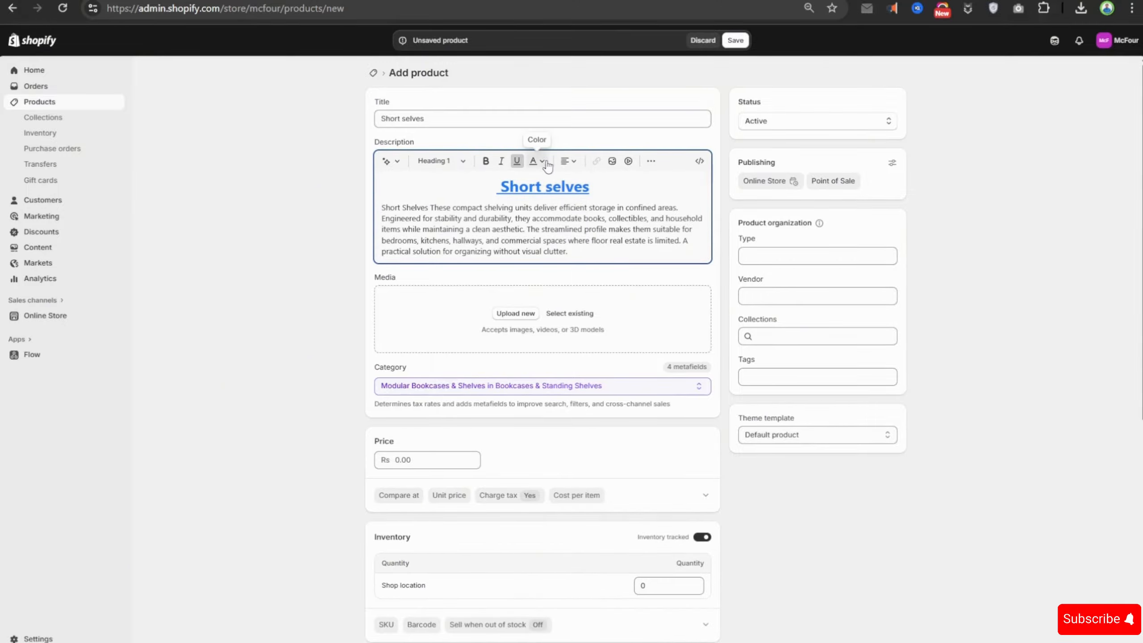
click(570, 163)
click(568, 179)
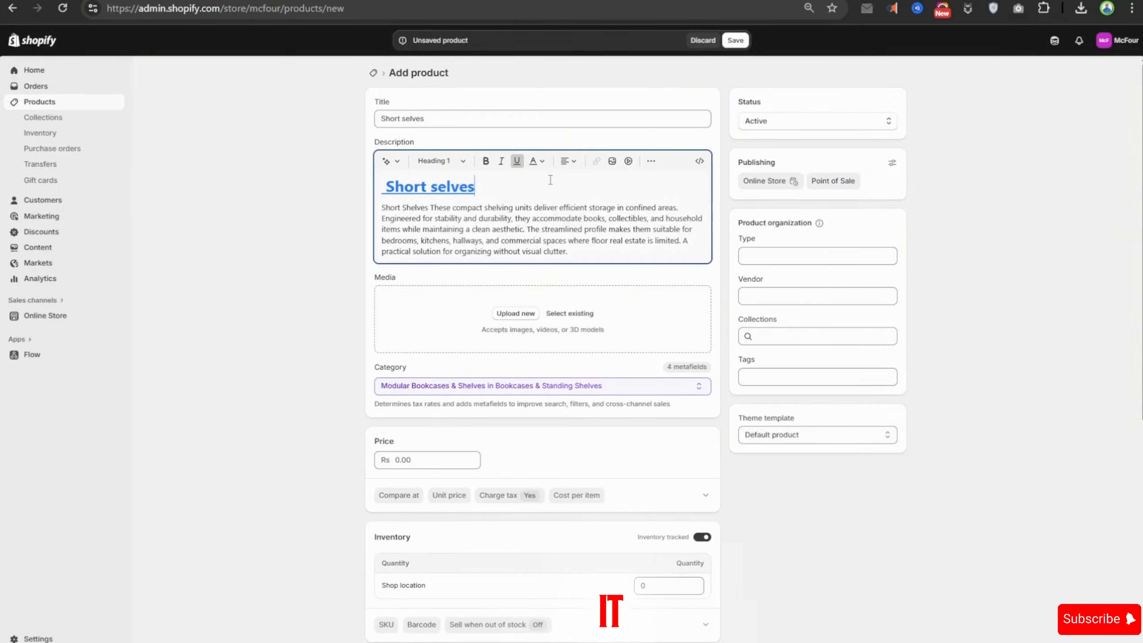
Upload m-polarispullover-black.webp from the sskjd folder and insert it into the description below the "Short selves" heading
click(614, 163)
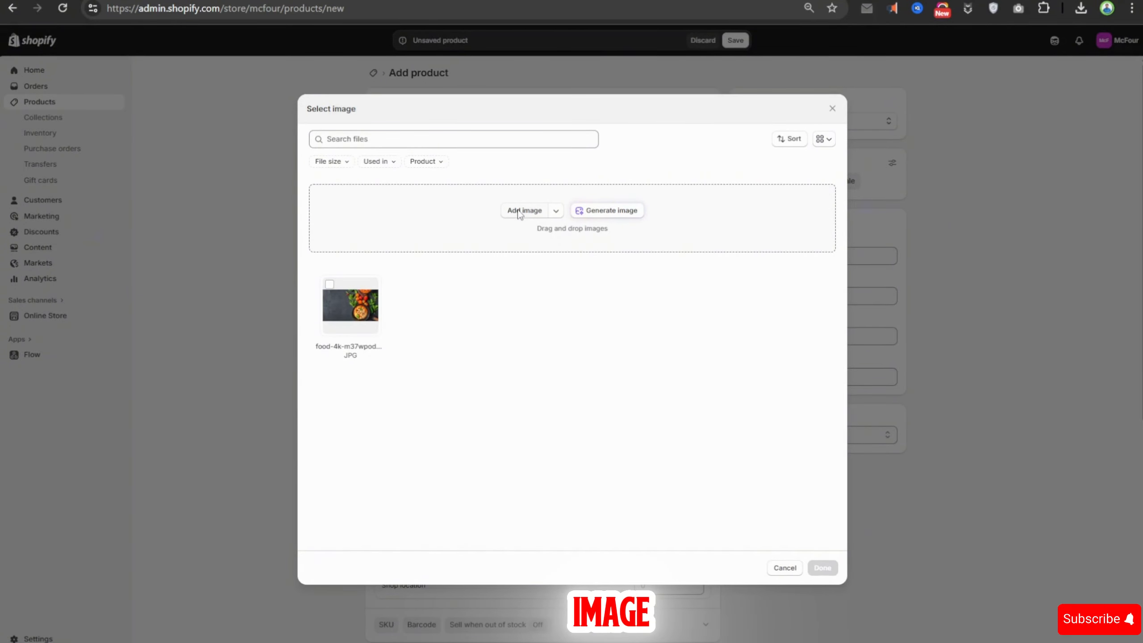
click(519, 213)
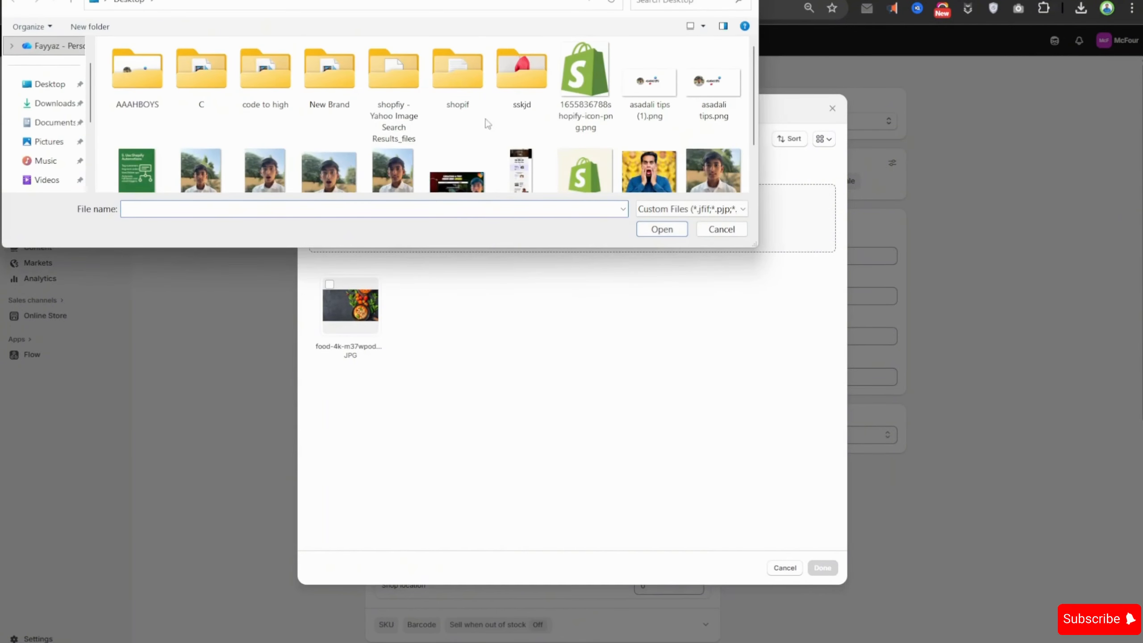
double_click(503, 98)
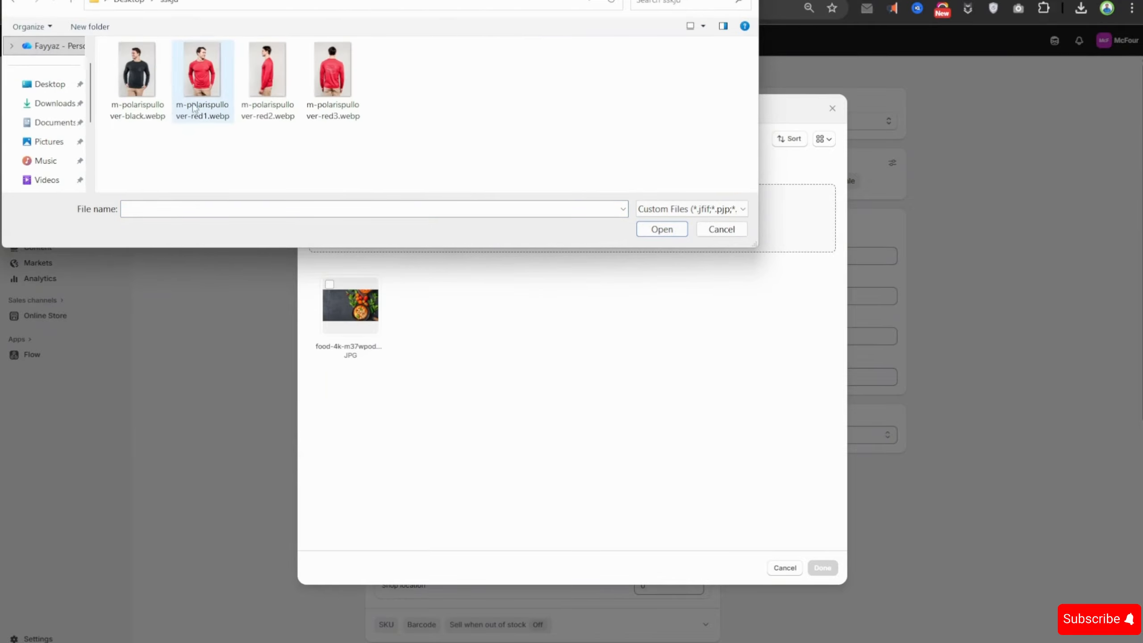
click(161, 83)
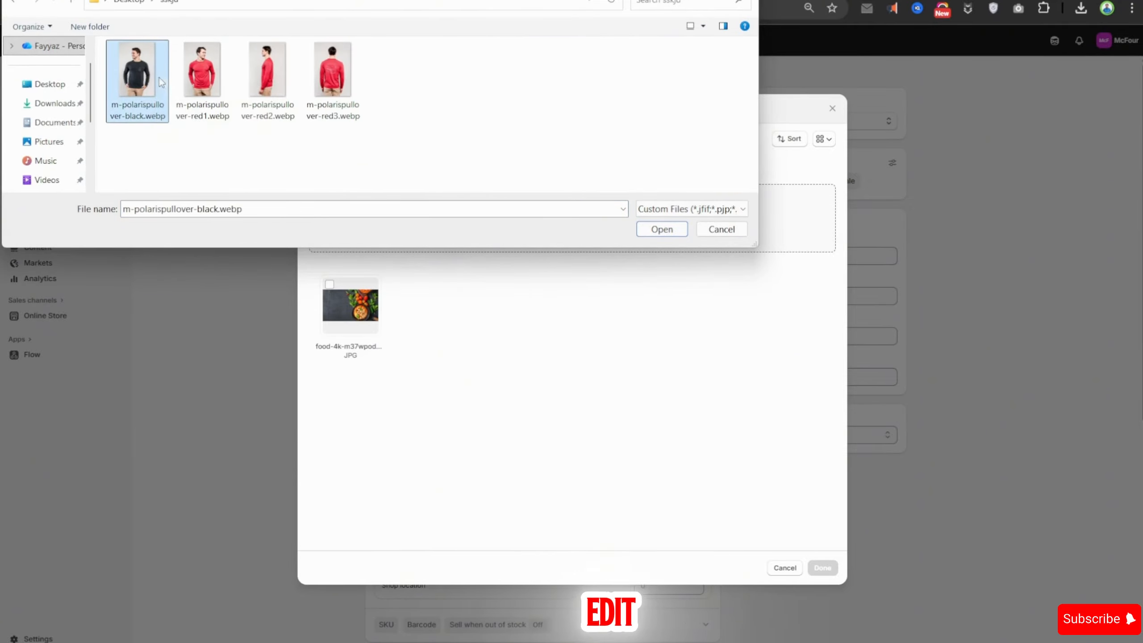
click(661, 229)
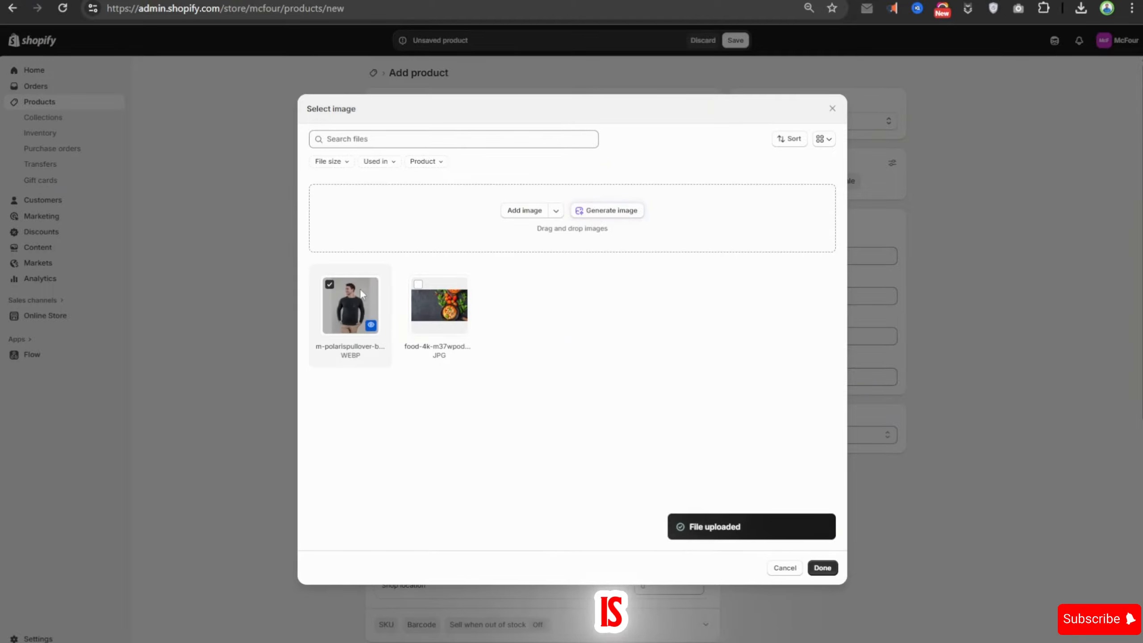
click(822, 568)
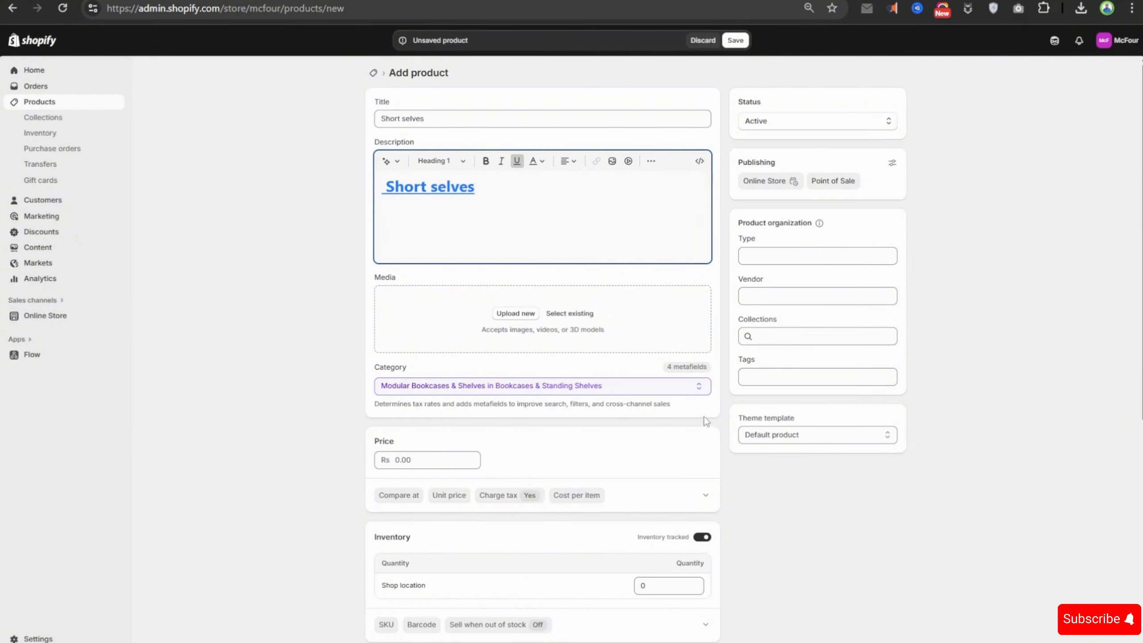
scroll(659, 384, down, 5)
scroll(567, 225, up, 5)
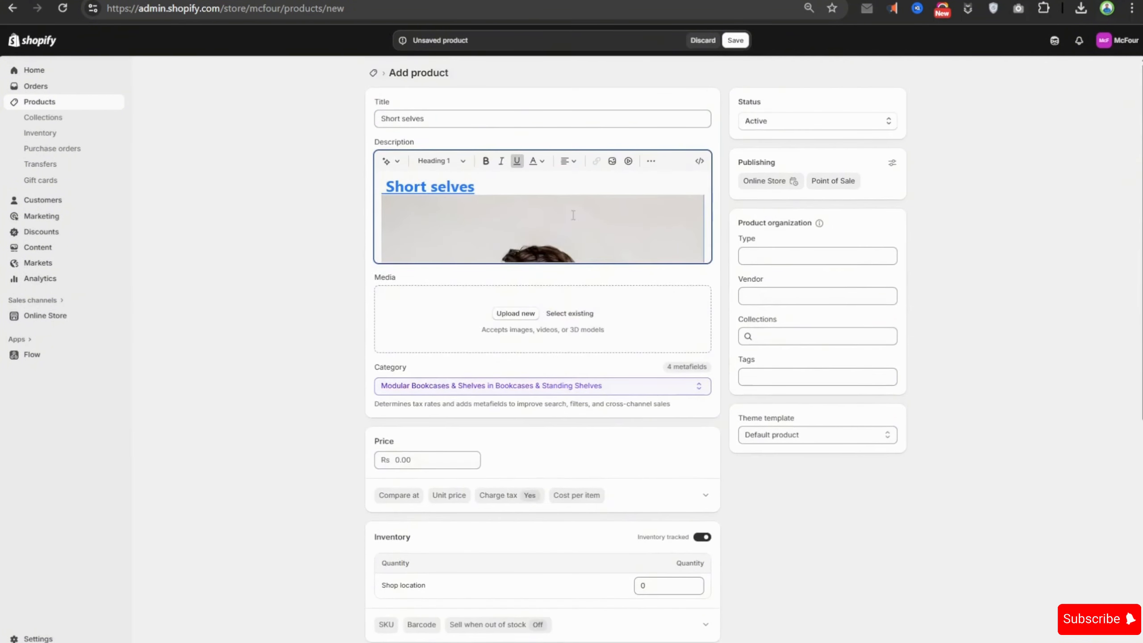
Shrink the sweater image in the description proportionally to roughly three quarters of the editor's width
click(670, 205)
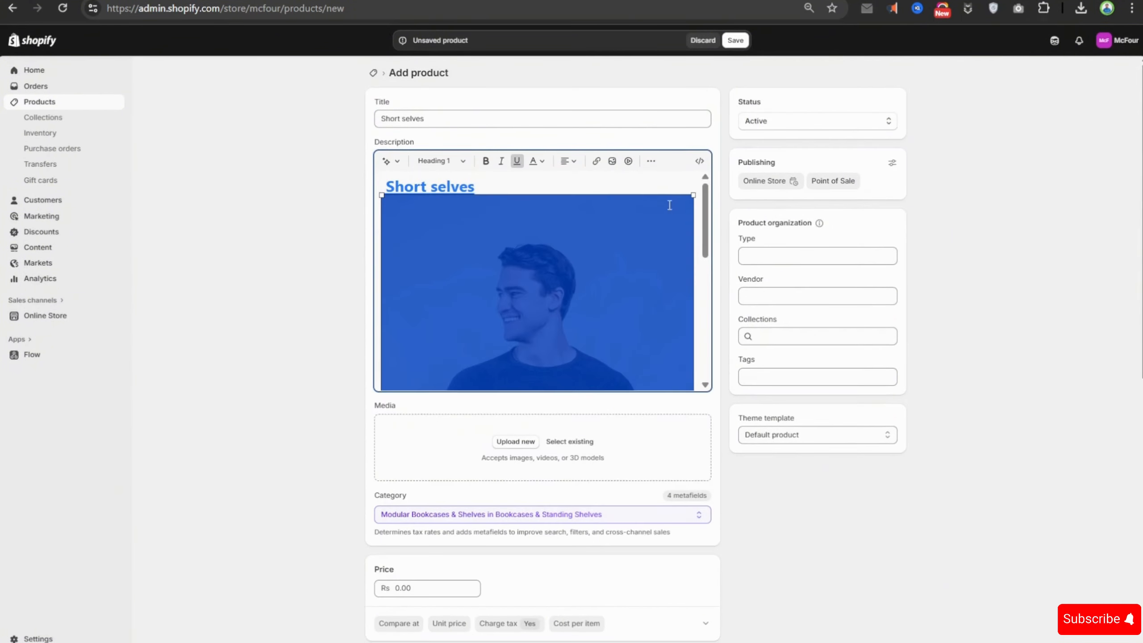
click(692, 246)
drag(705, 251, 706, 367)
click(691, 309)
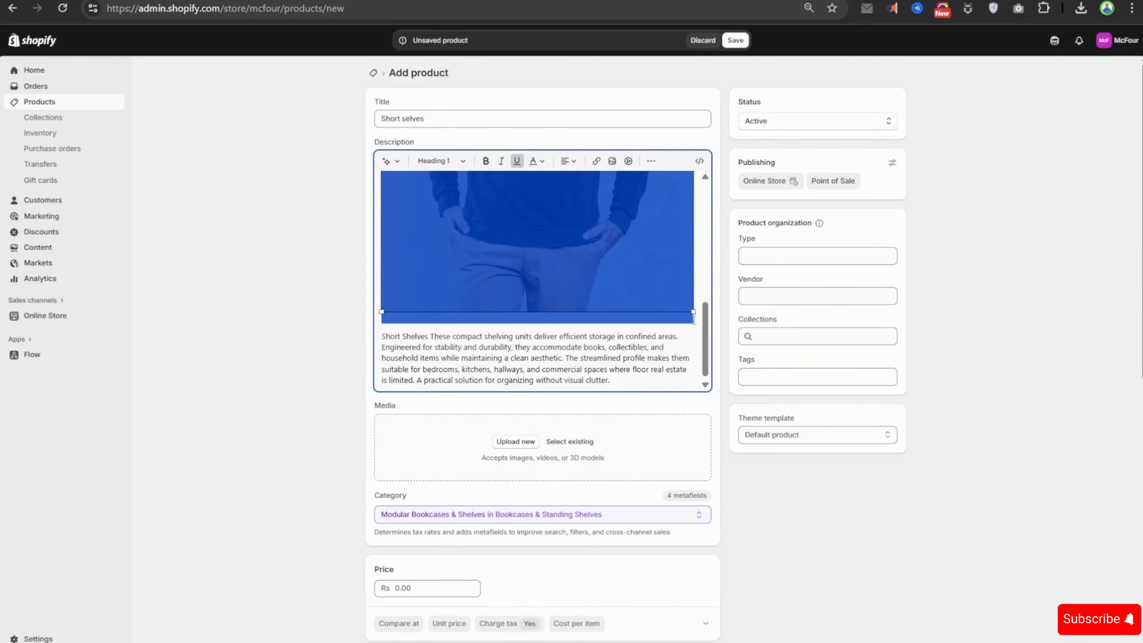
drag(691, 309, 619, 246)
scroll(618, 245, up, 3)
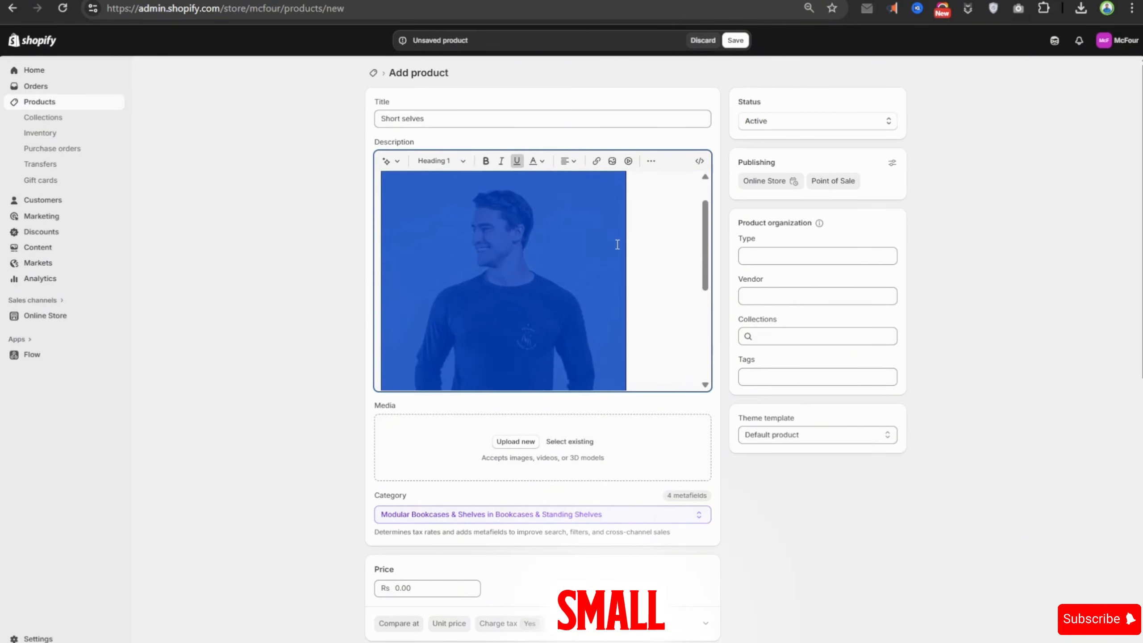
scroll(618, 246, down, 5)
scroll(581, 254, up, 3)
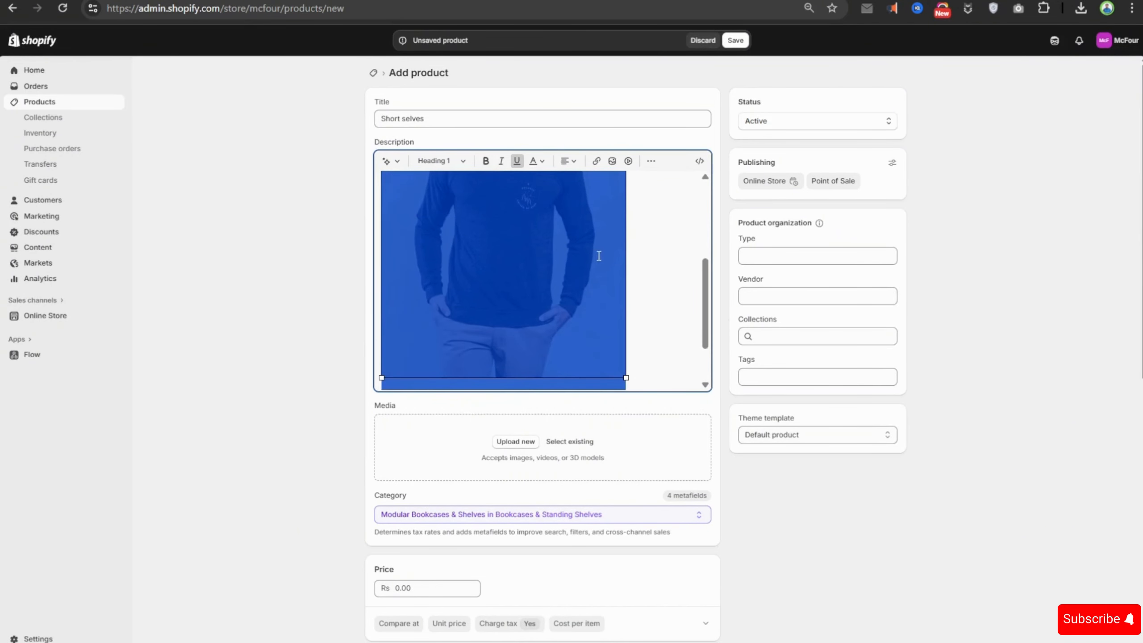
Center the sweater image within the description and check how it sits between the heading and the paragraph
click(651, 252)
click(550, 233)
click(569, 161)
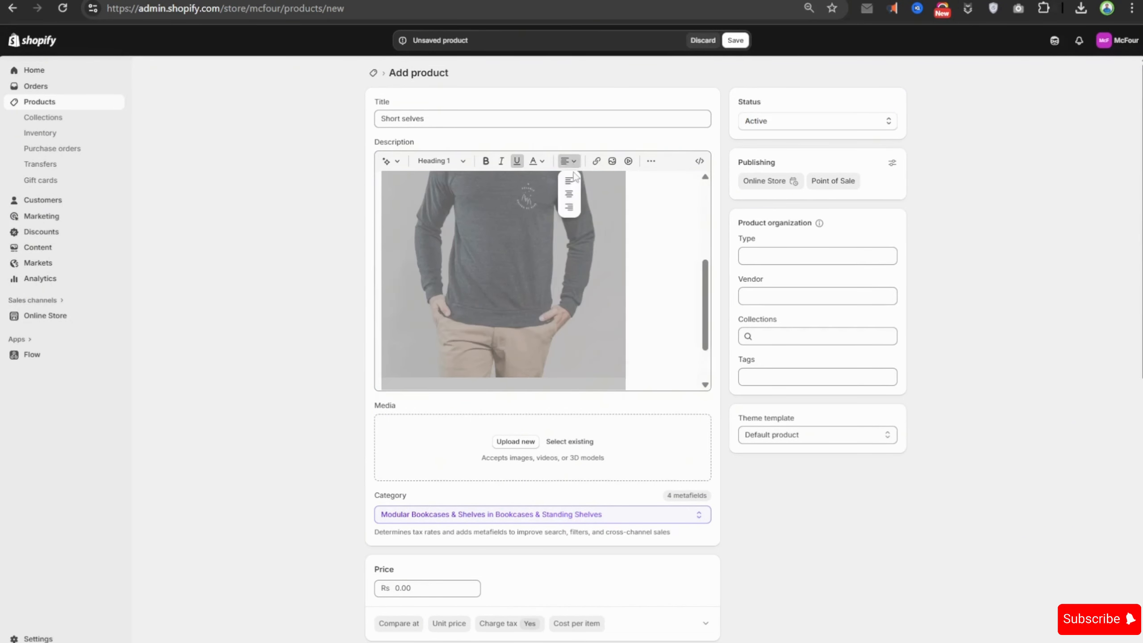
click(573, 194)
scroll(575, 196, up, 3)
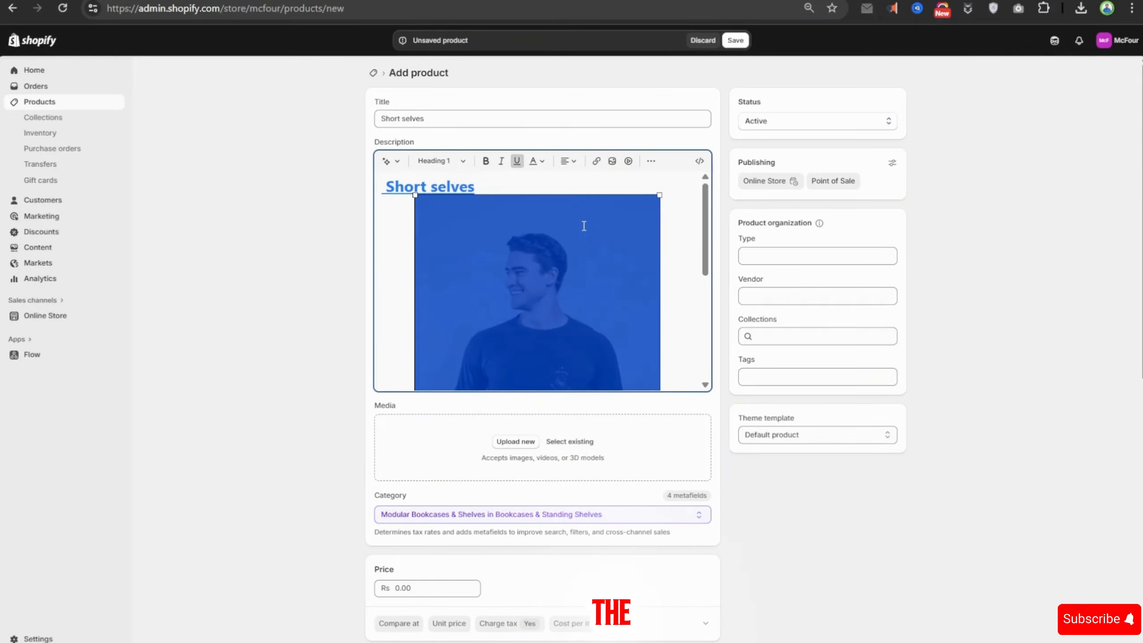
click(545, 187)
scroll(550, 195, down, 5)
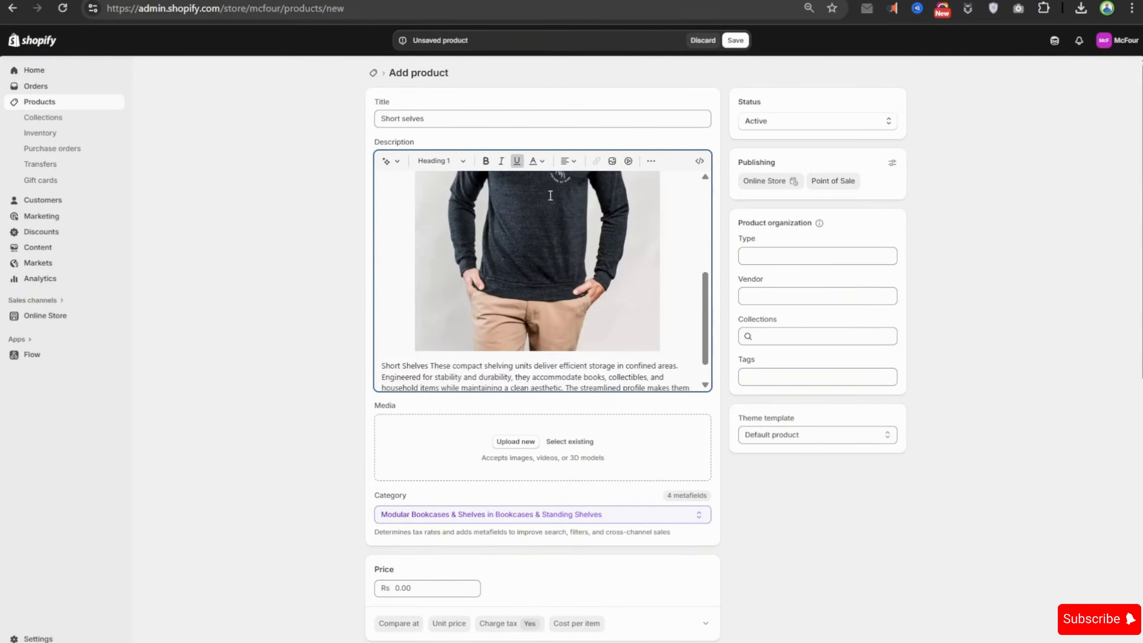
scroll(550, 197, up, 5)
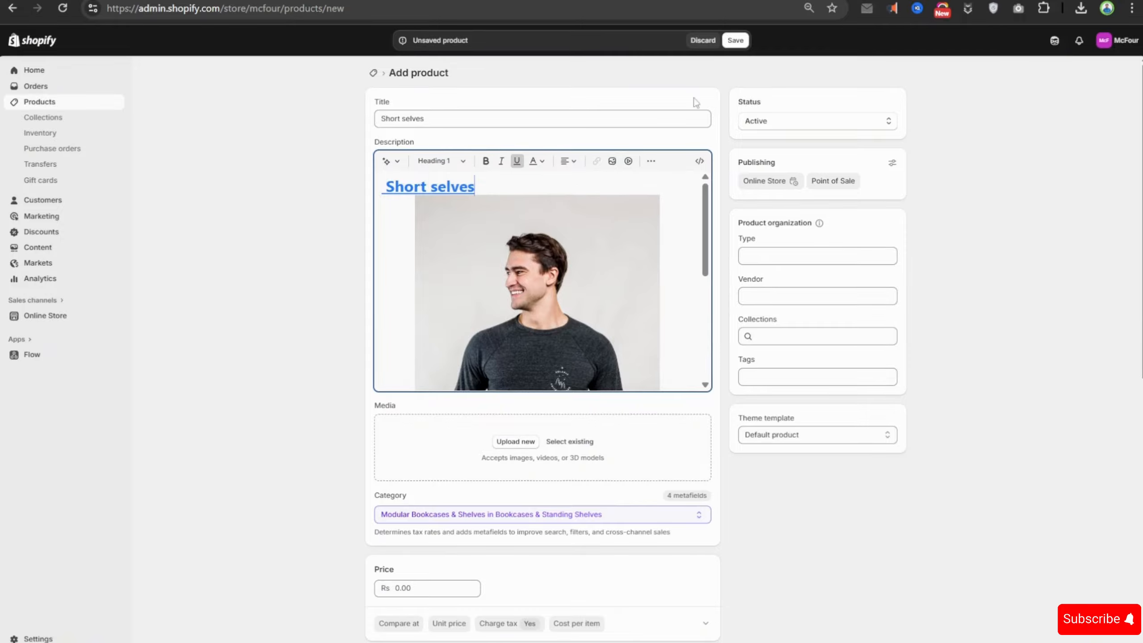
Save the new product and preview its storefront page, reviewing the description's heading, image and text
click(735, 41)
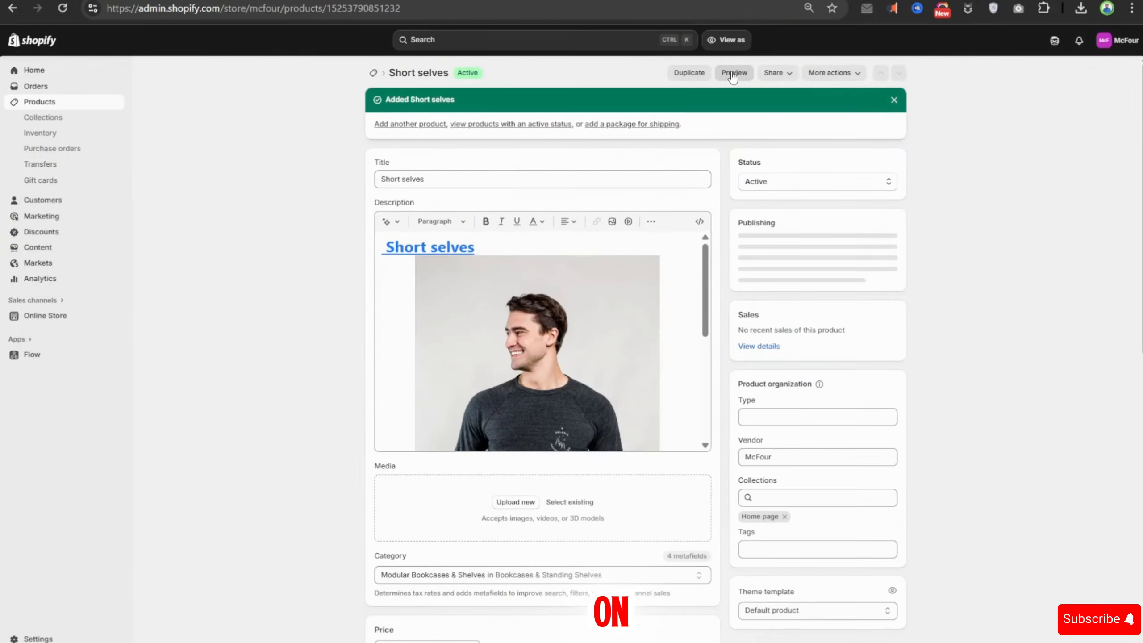
click(731, 73)
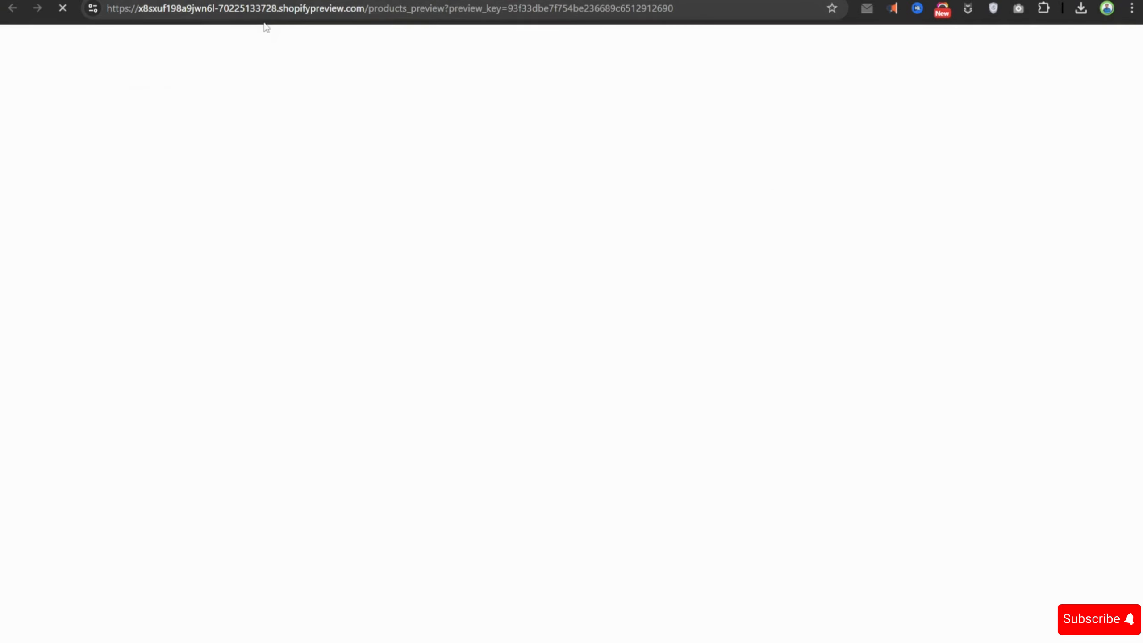
scroll(333, 94, down, 10)
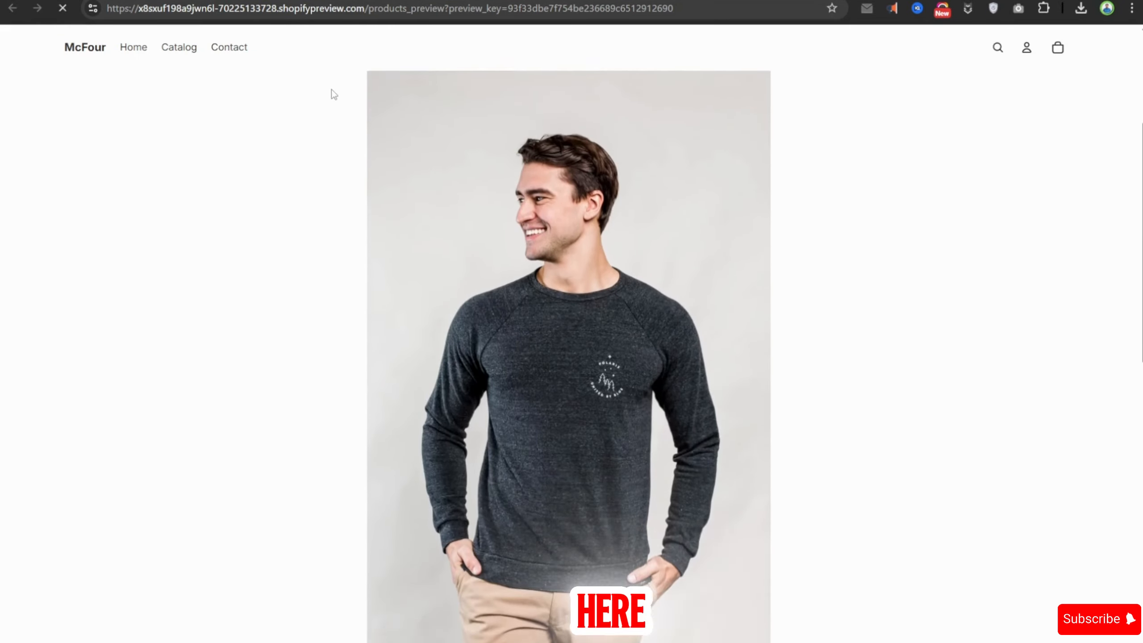
scroll(332, 94, up, 10)
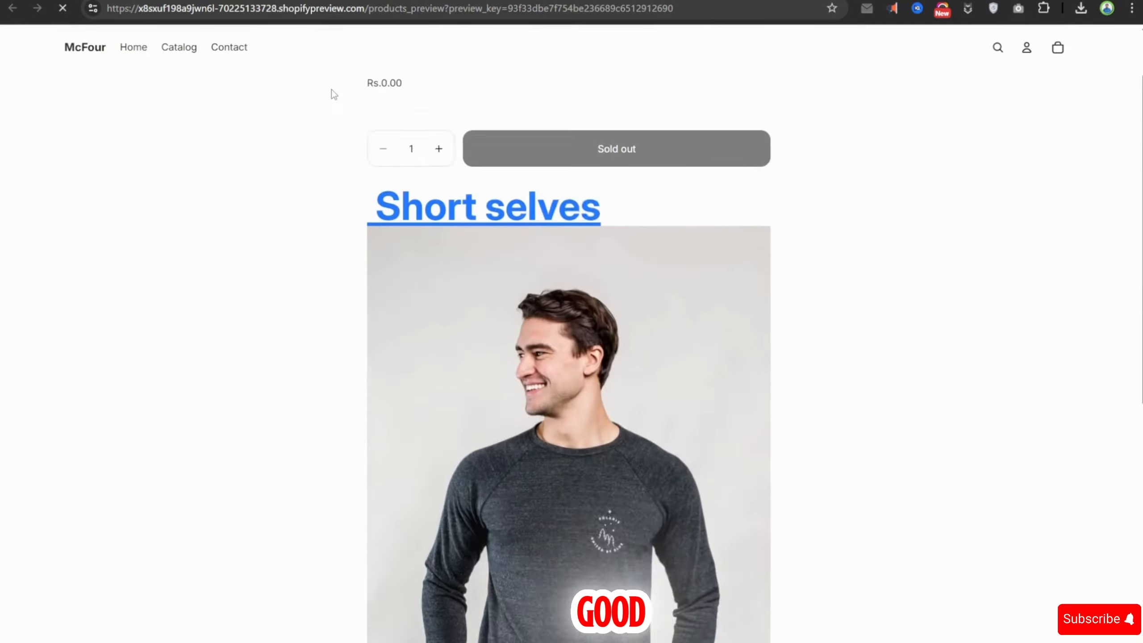
drag(602, 290, 375, 293)
scroll(416, 269, down, 7)
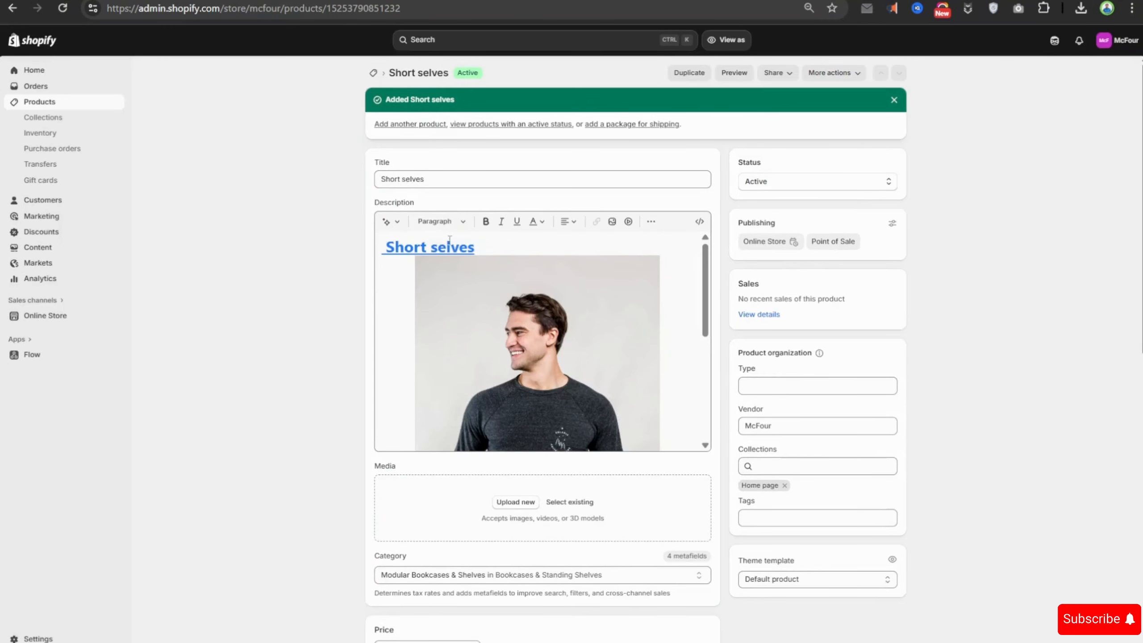
Copy the "Short selves" heading and paste it on a new line between the sweater image and the description paragraph
drag(476, 249, 373, 254)
key(ctrl+c)
scroll(468, 286, down, 5)
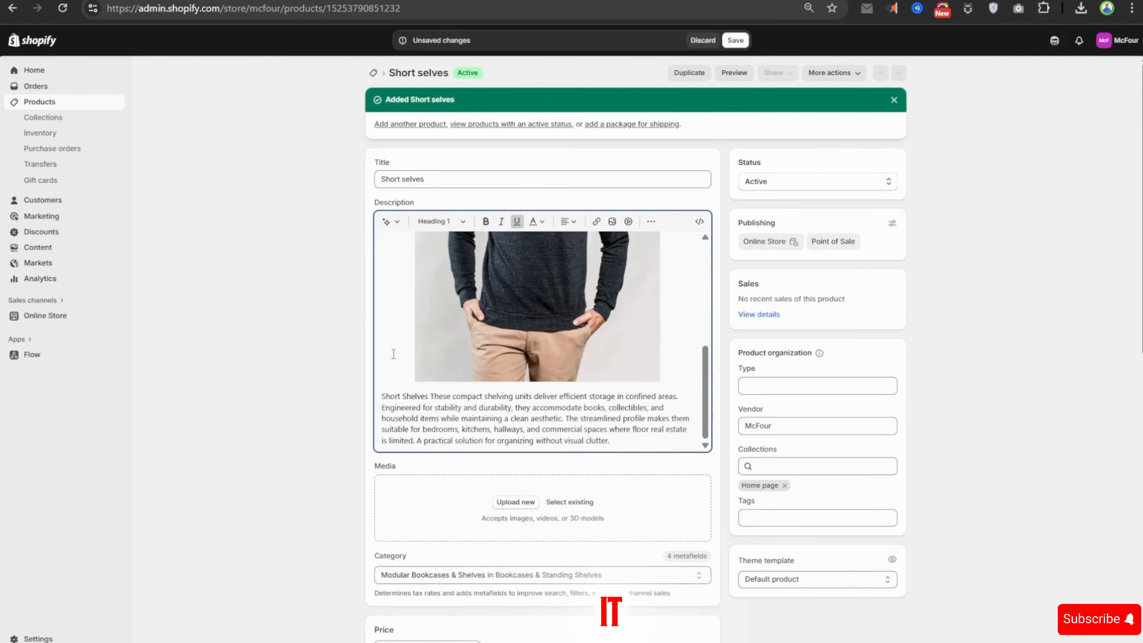
click(389, 383)
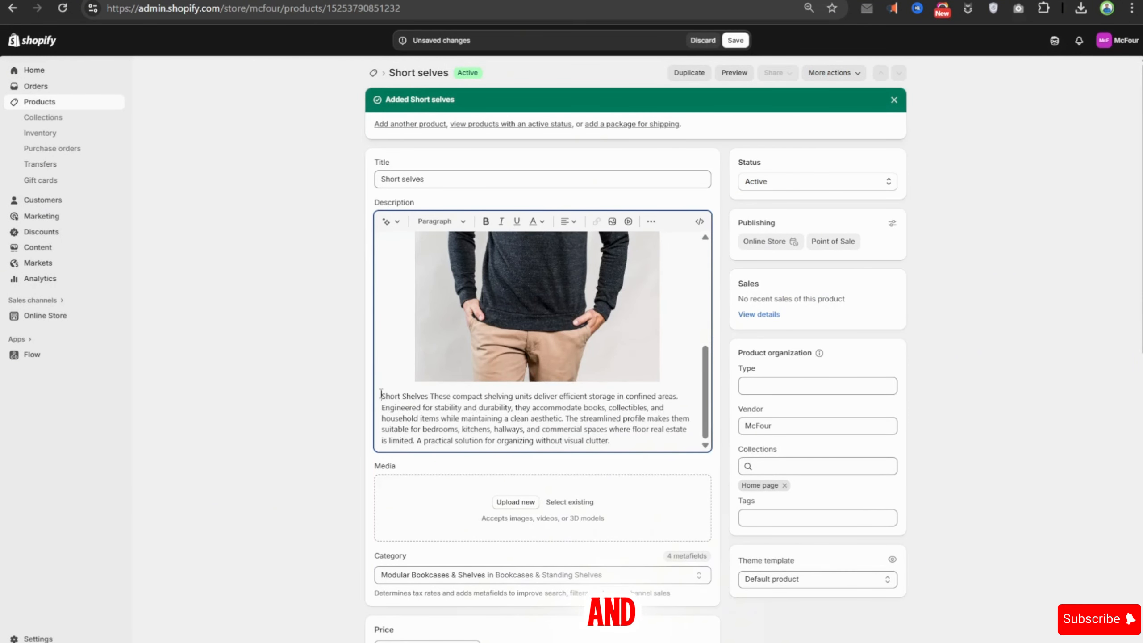
key(BackSpace)
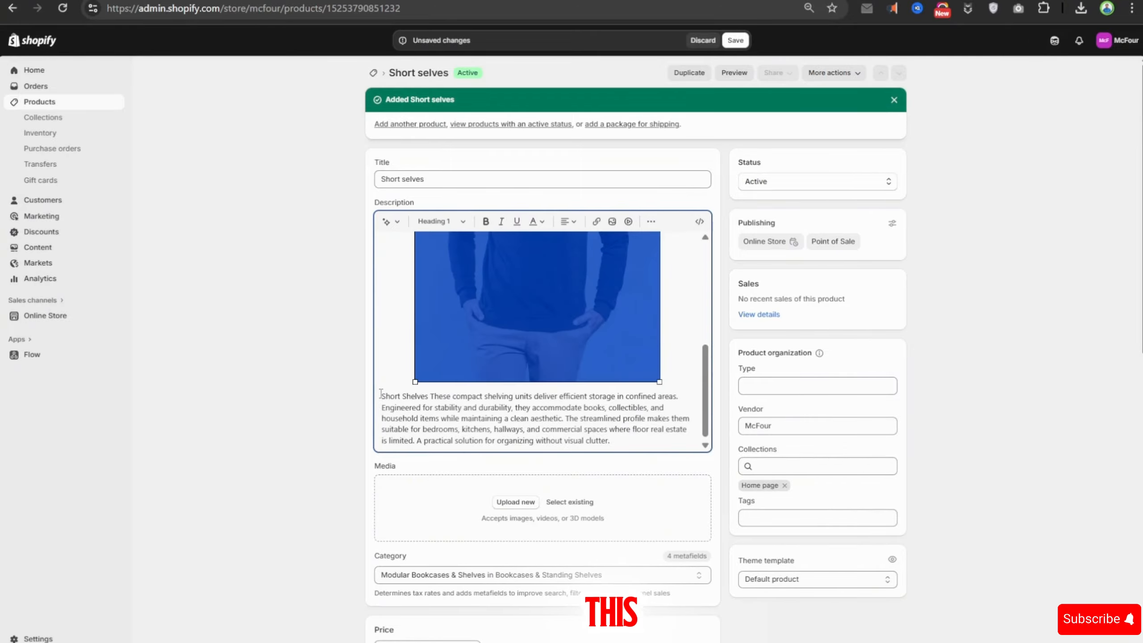
click(380, 395)
key(Return)
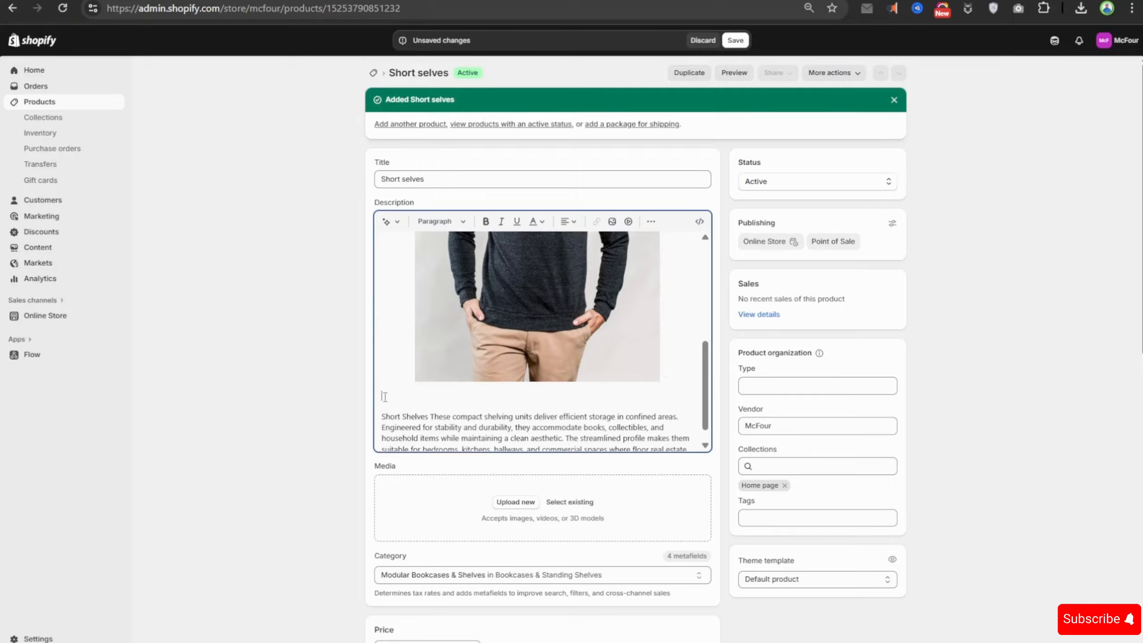
key(ctrl+v)
Delete the original "Short selves" heading above the sweater image in the description
scroll(453, 279, up, 3)
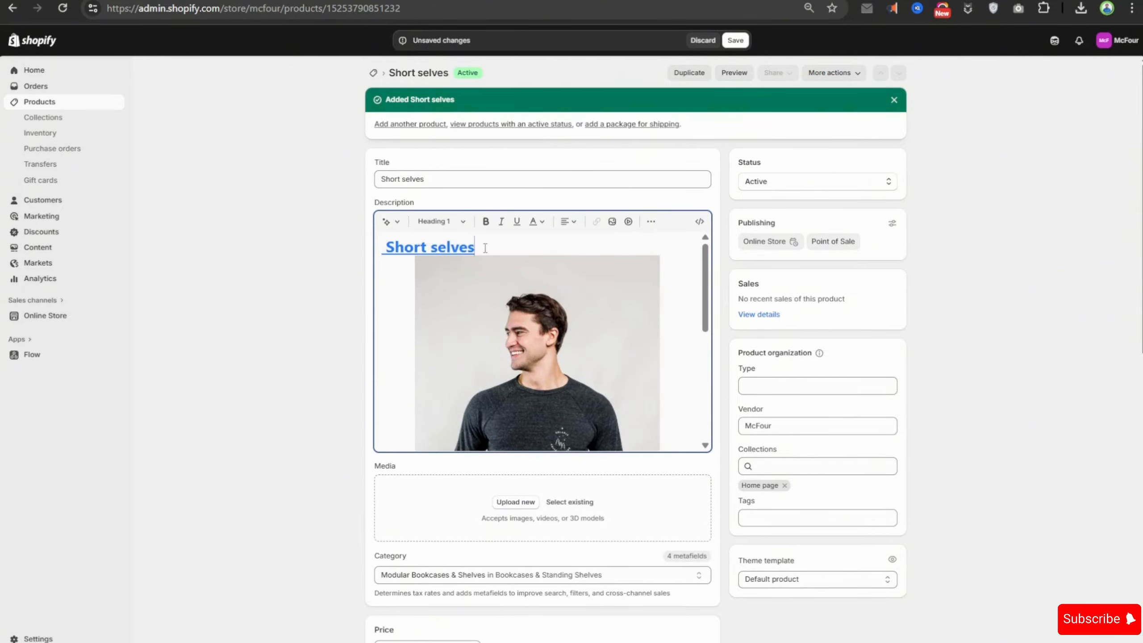
drag(485, 248, 321, 250)
key(BackSpace)
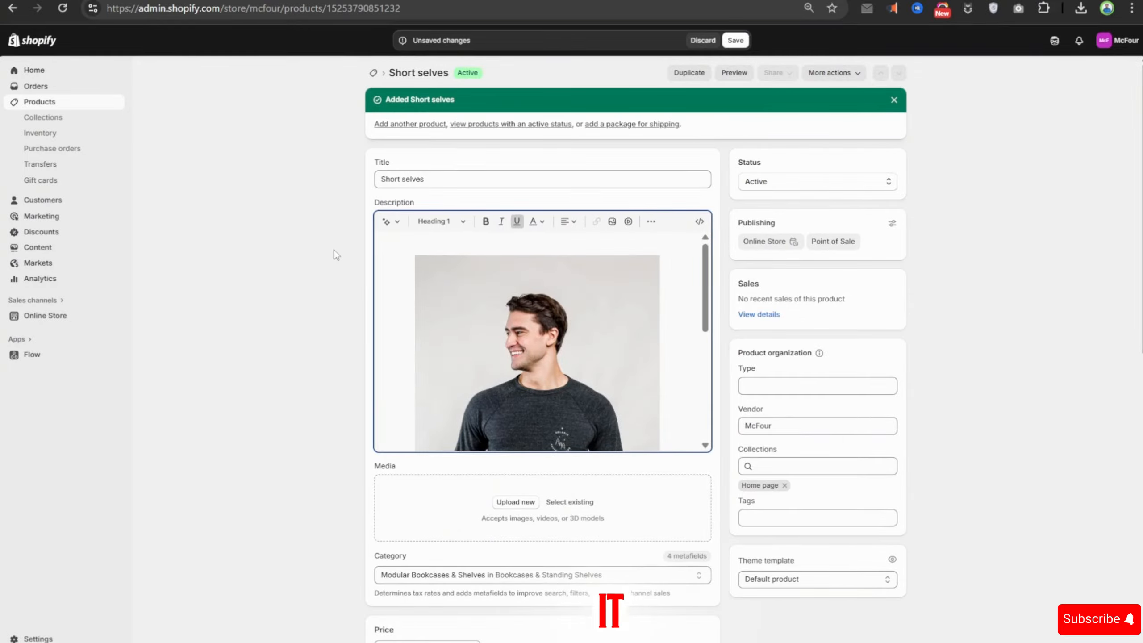
scroll(535, 315, down, 5)
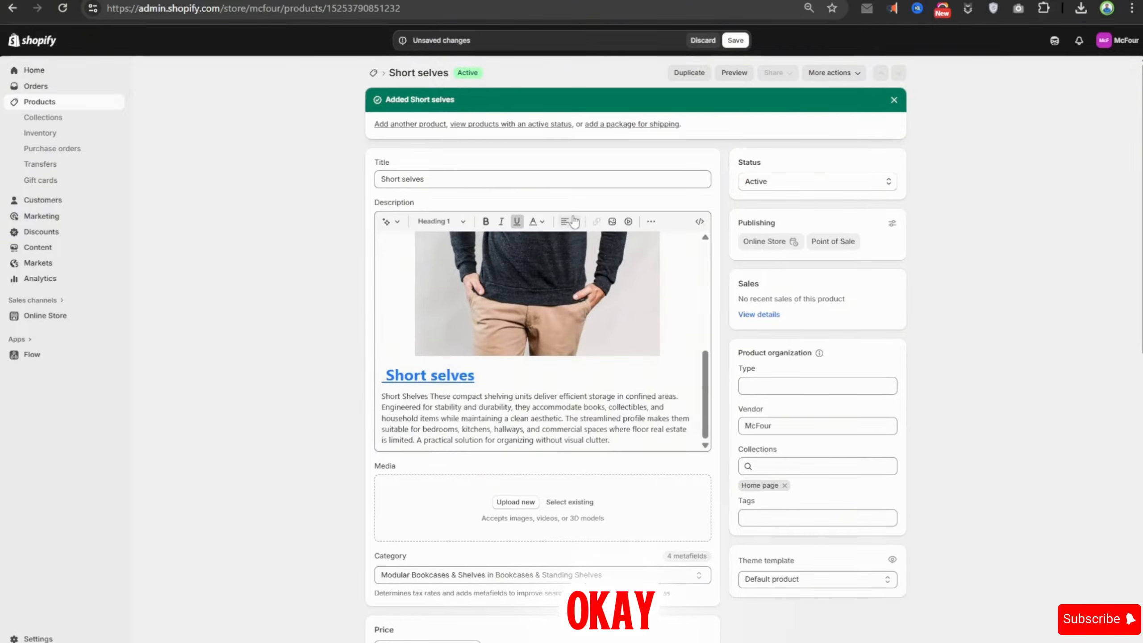
click(628, 222)
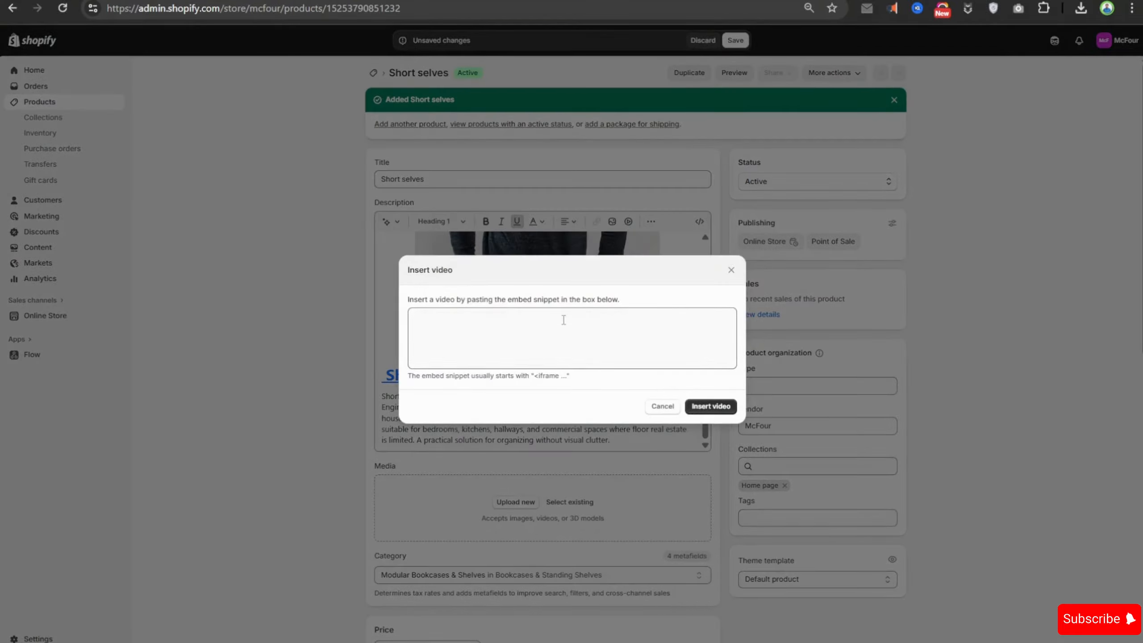
click(563, 319)
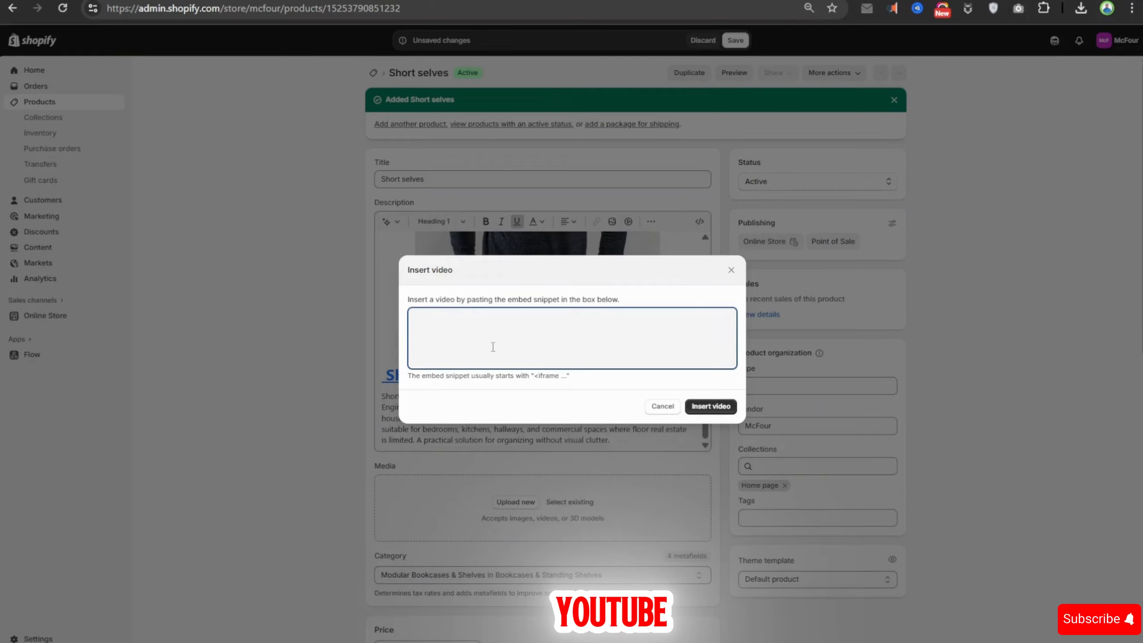
click(339, 308)
Upload the black, red1, red2 and red3 m-polarispullover .webp images together as the product's media
scroll(418, 360, down, 5)
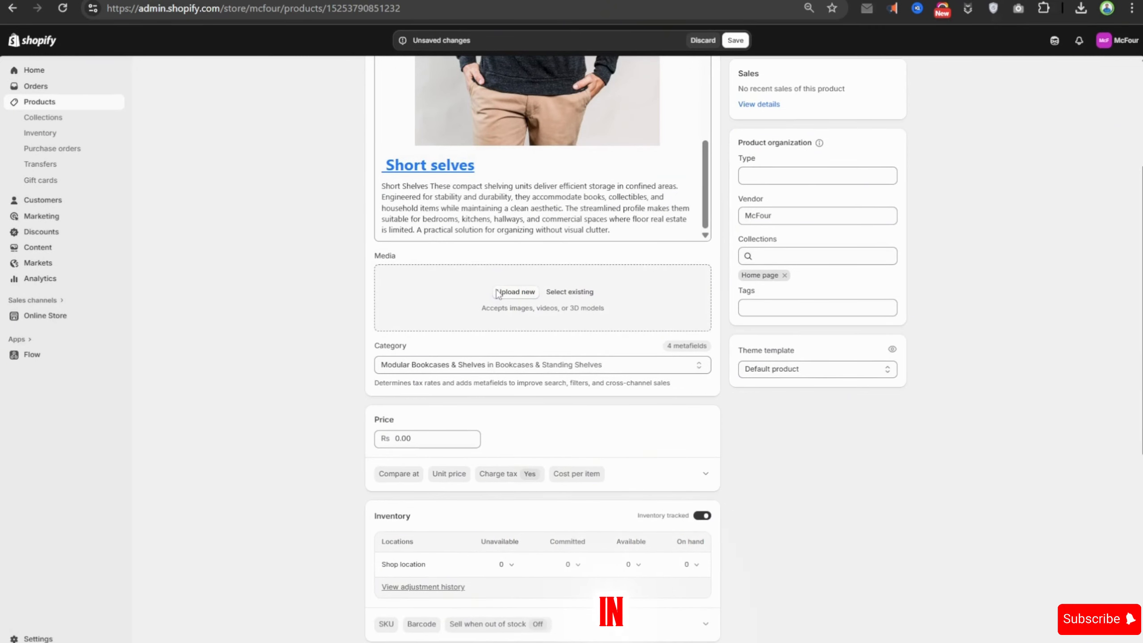
click(497, 293)
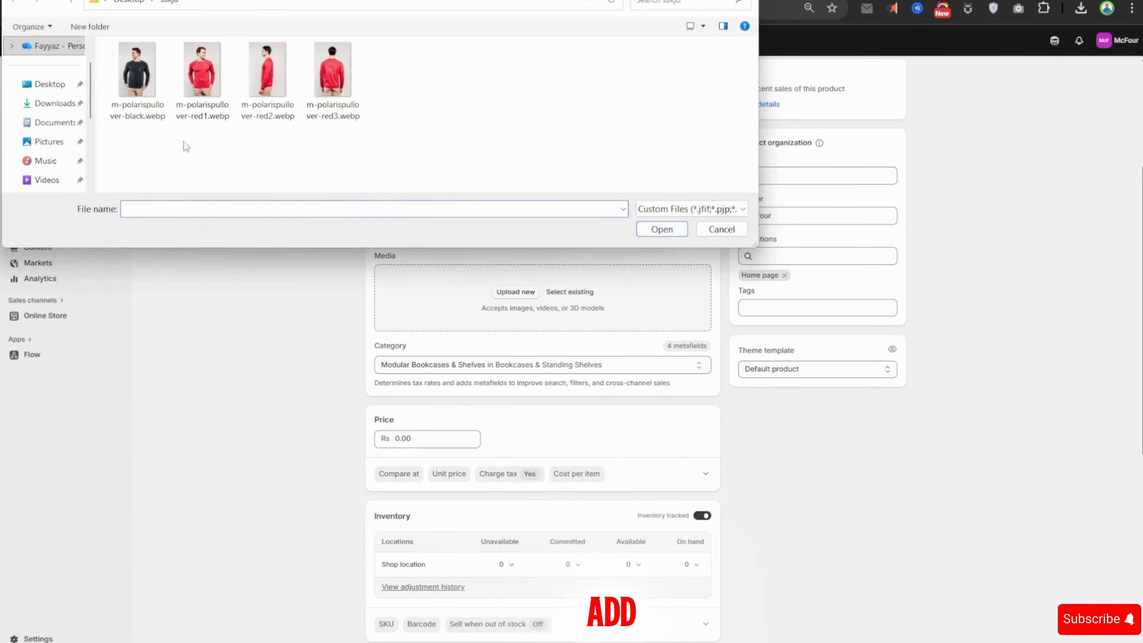
drag(389, 151, 101, 43)
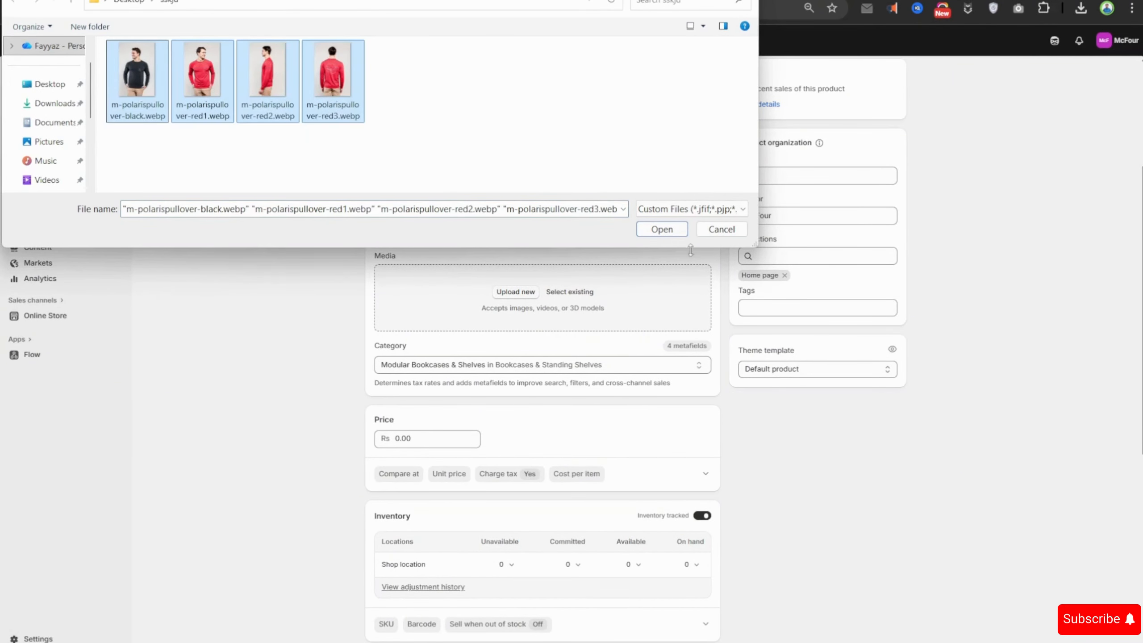
click(662, 228)
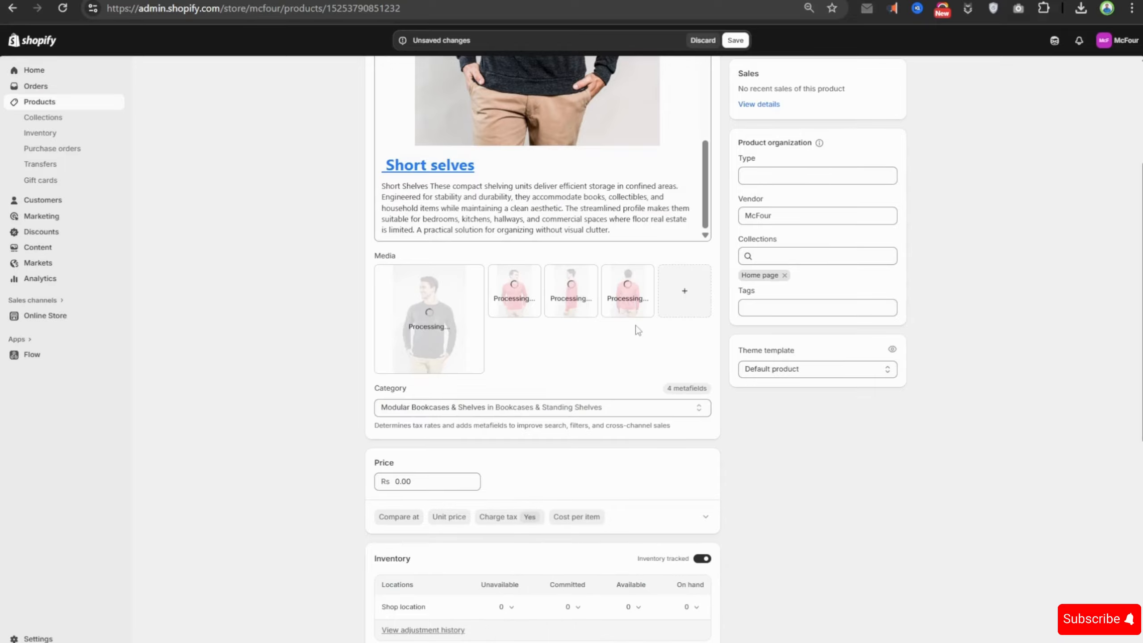
scroll(638, 330, up, 1)
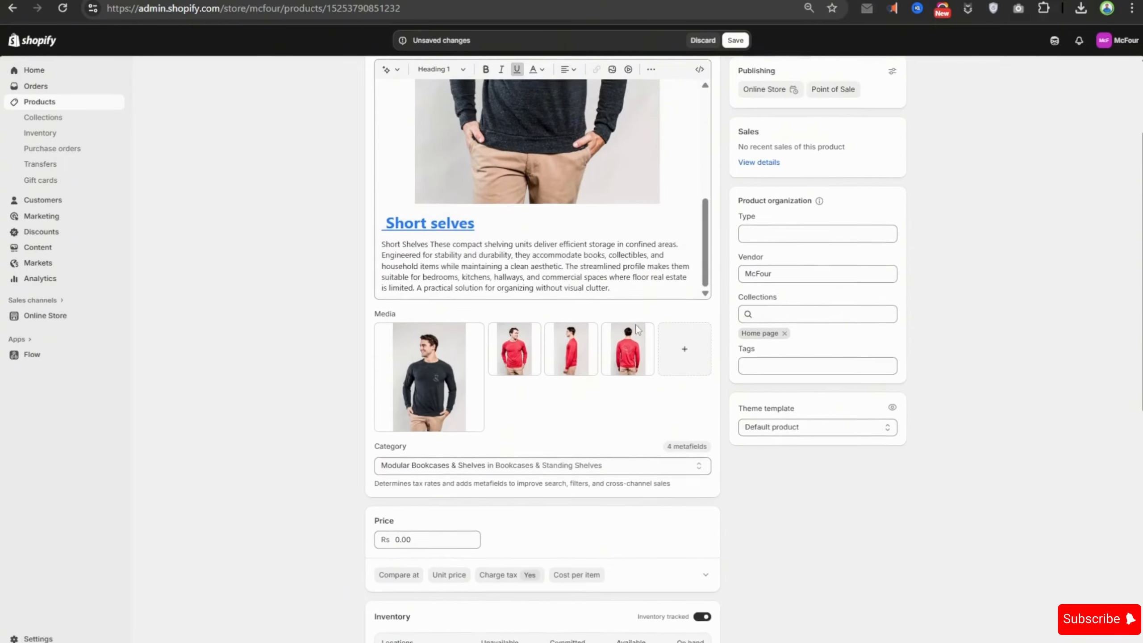
scroll(636, 324, up, 5)
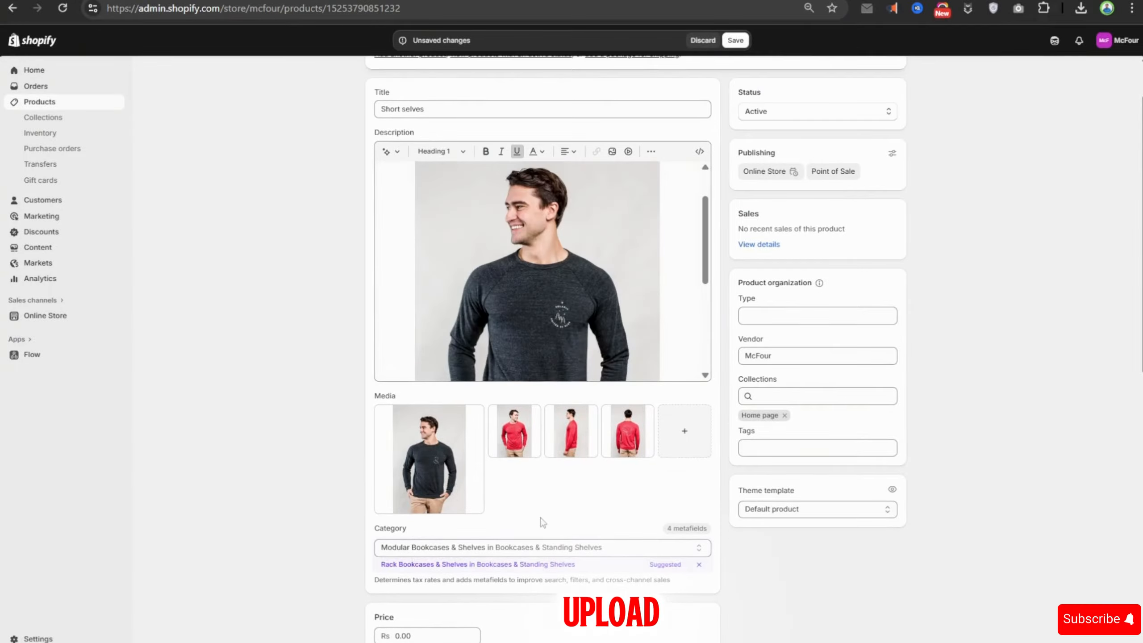
Try out different orders of the product media images, then restore the black sweater as the main image followed by the red ones
drag(514, 443, 416, 445)
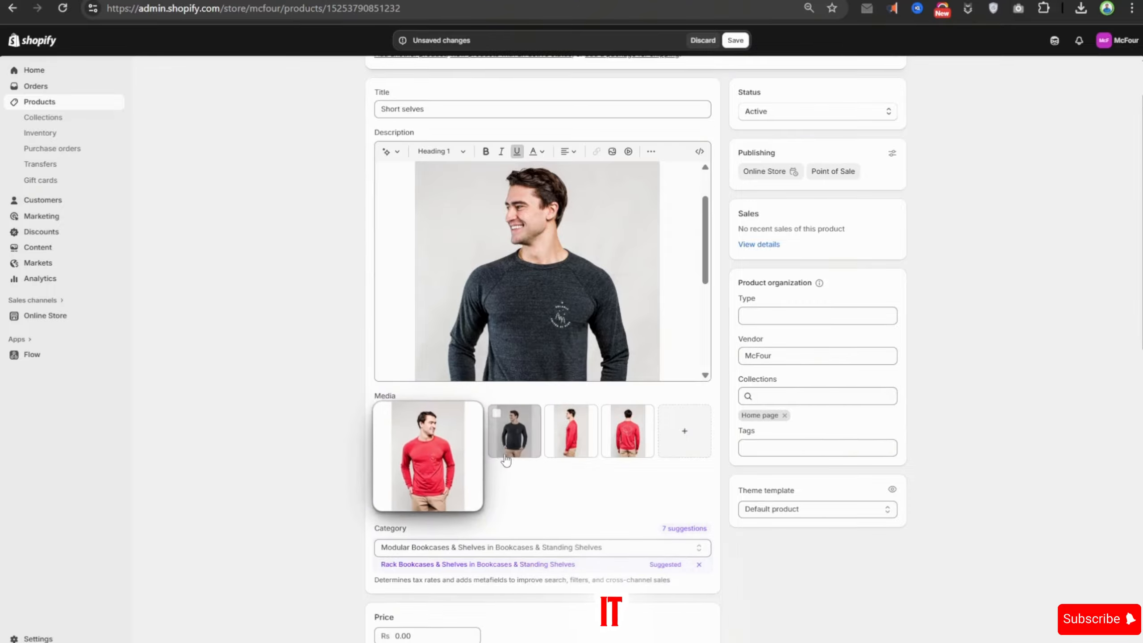
drag(569, 432, 498, 435)
drag(620, 440, 500, 436)
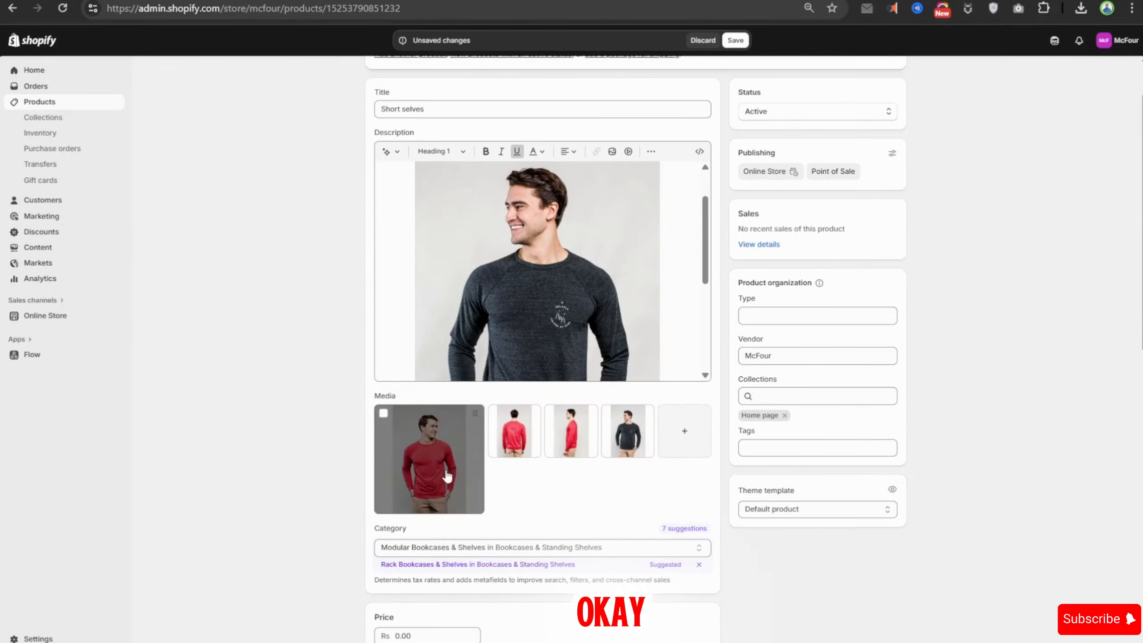
drag(632, 442, 432, 446)
drag(567, 450, 626, 448)
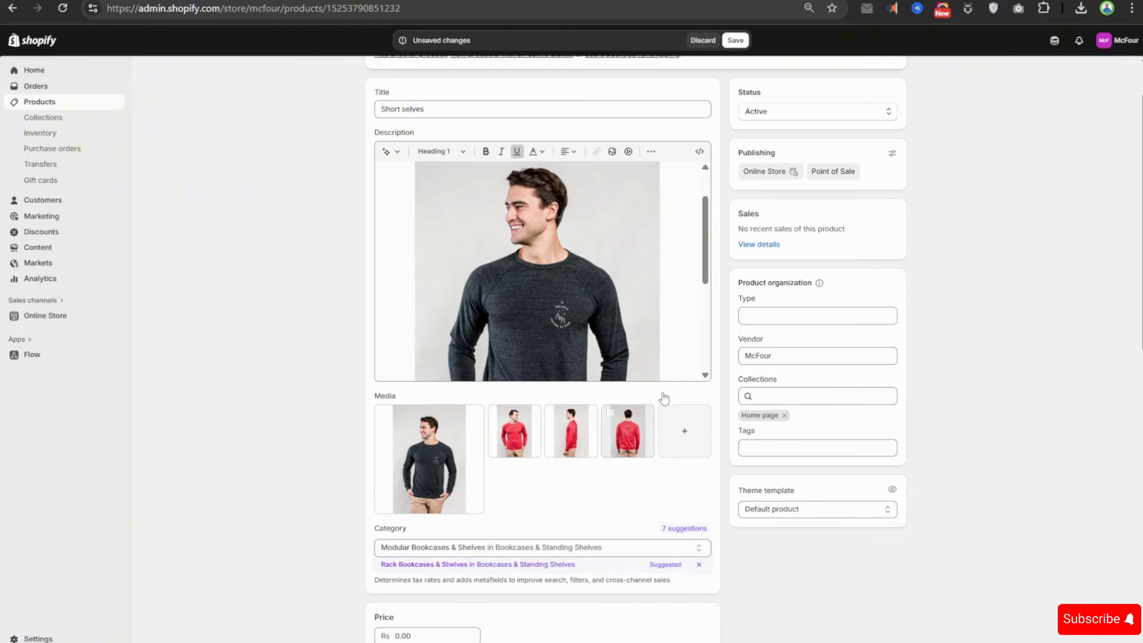
Save the product and preview its storefront page, examining the red sweater images in the enlarged gallery
click(735, 40)
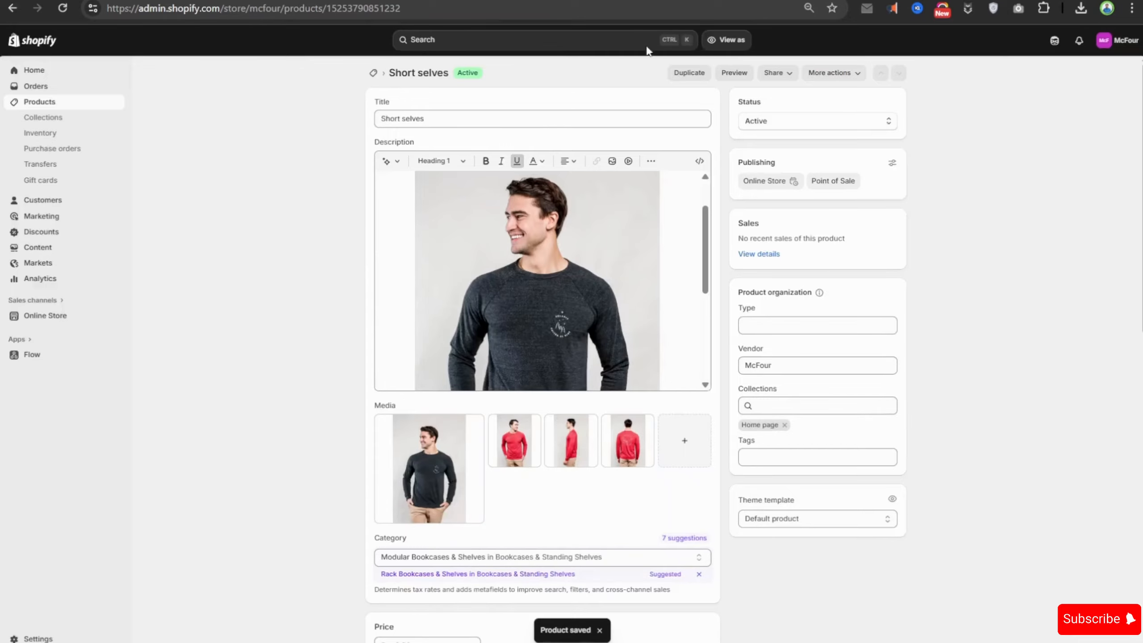
click(734, 72)
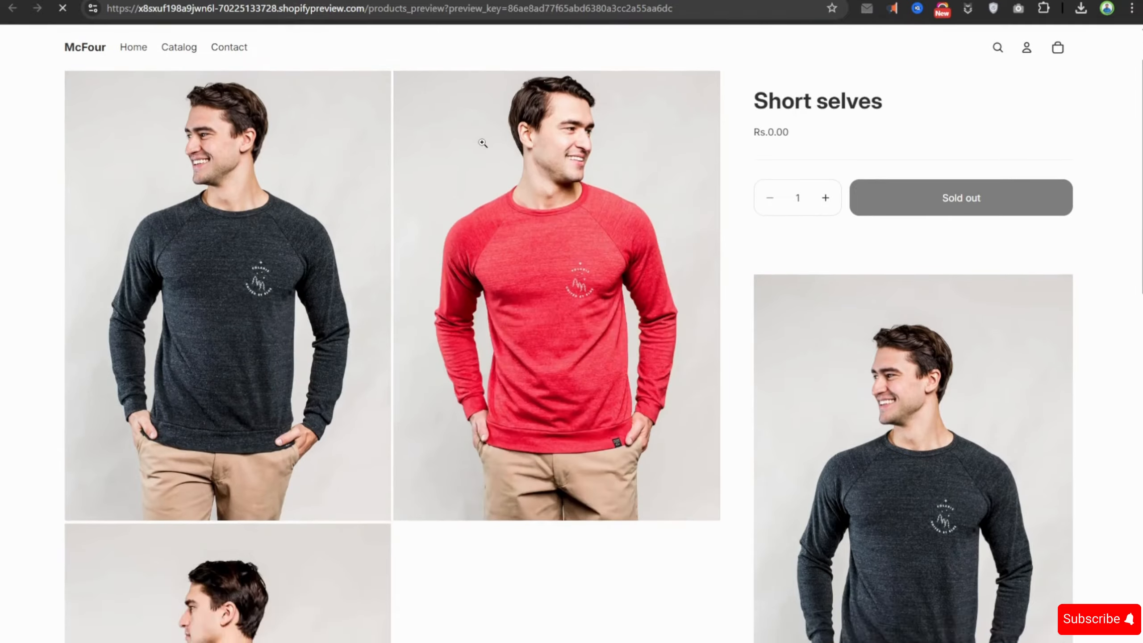
click(542, 252)
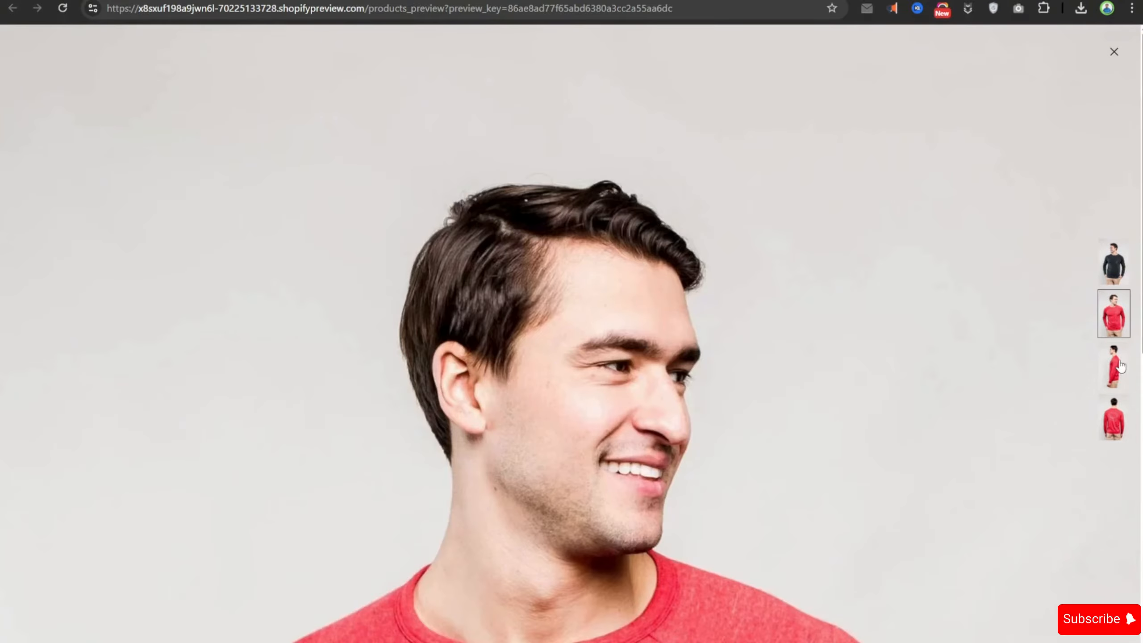
click(1115, 366)
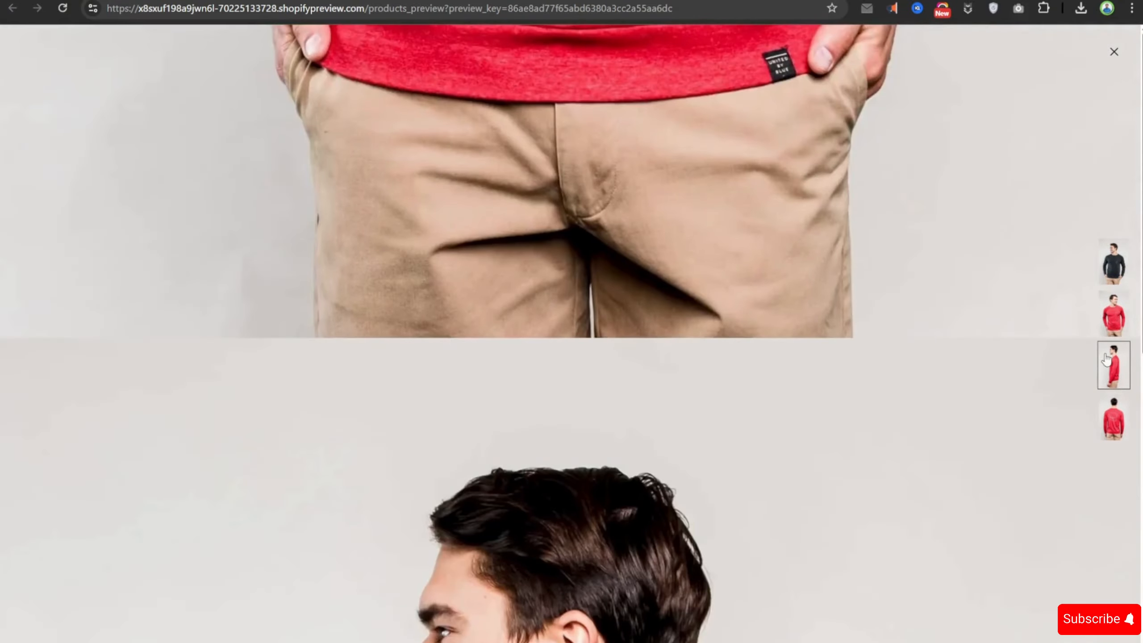
drag(1106, 358, 1045, 361)
scroll(921, 323, down, 10)
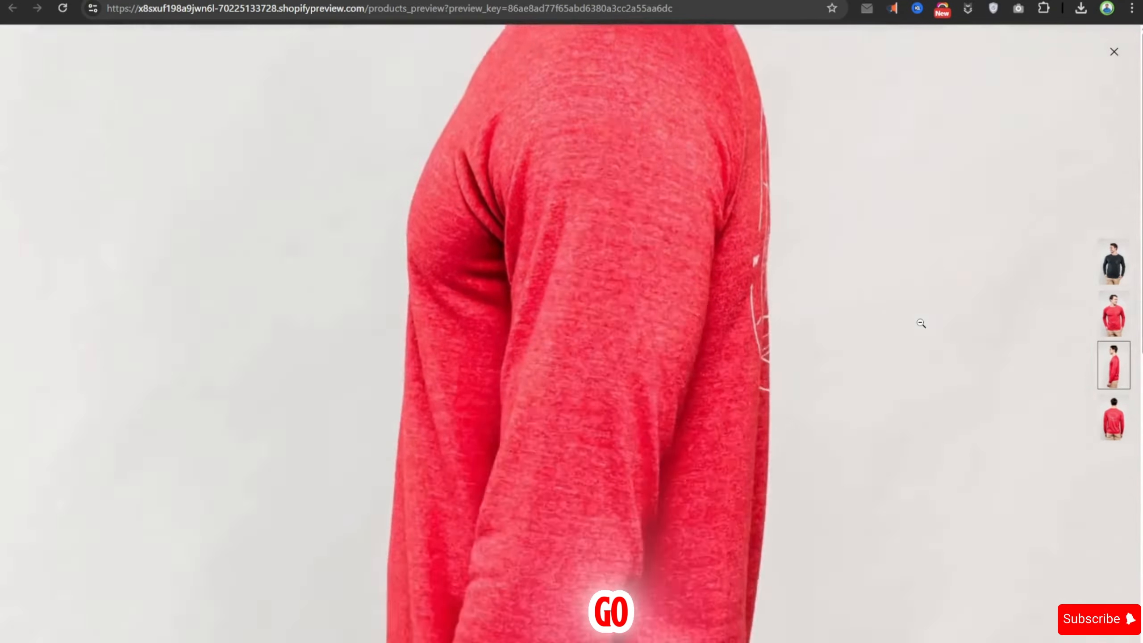
scroll(921, 323, down, 10)
scroll(921, 321, up, 8)
click(1112, 57)
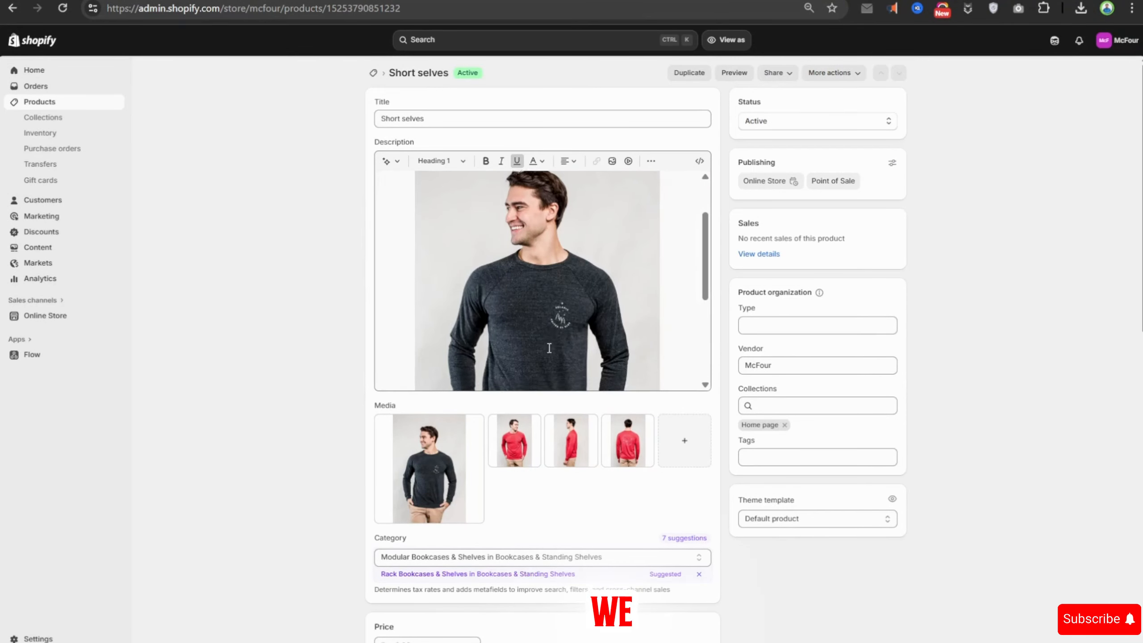
Set the product category to Modular Bookcases & Shelves under Bookcases & Standing Shelves
scroll(540, 279, down, 5)
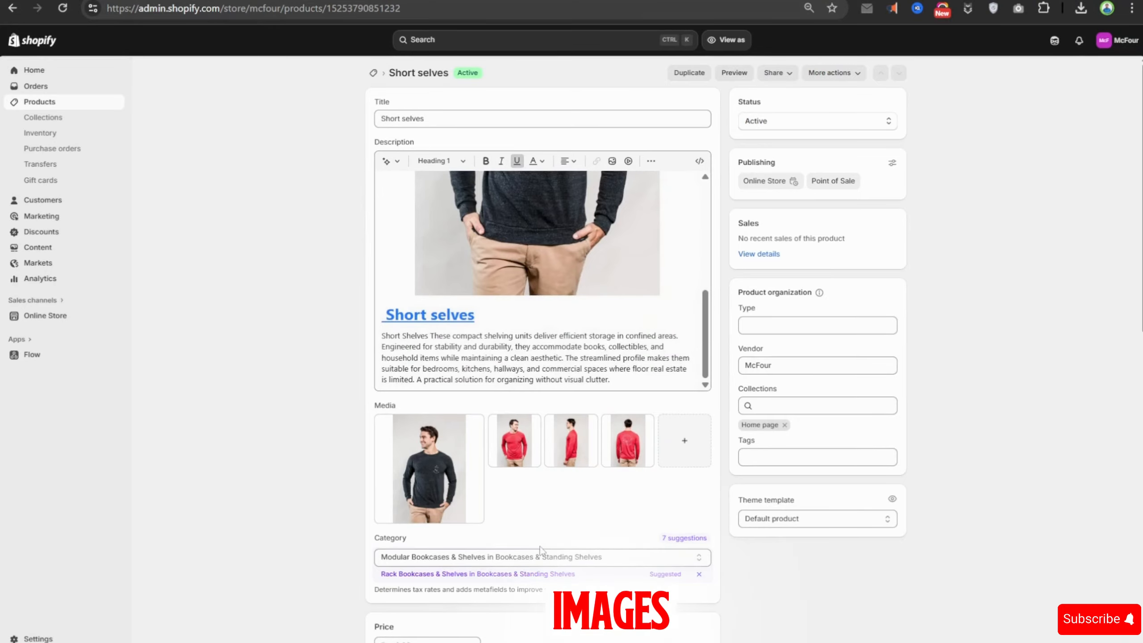
click(645, 555)
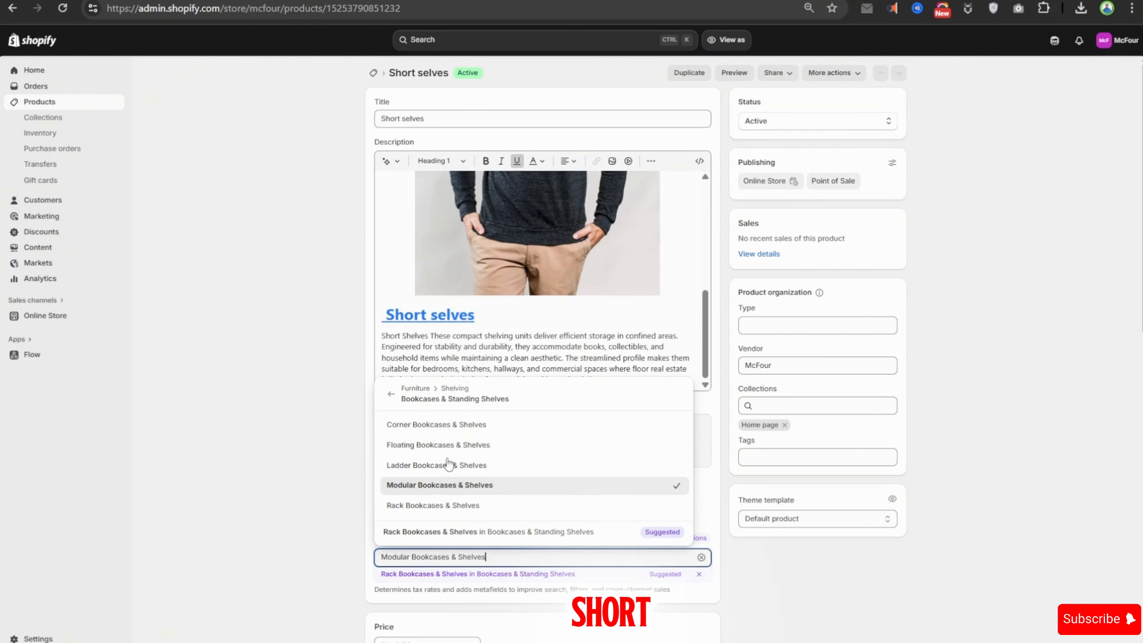
click(476, 488)
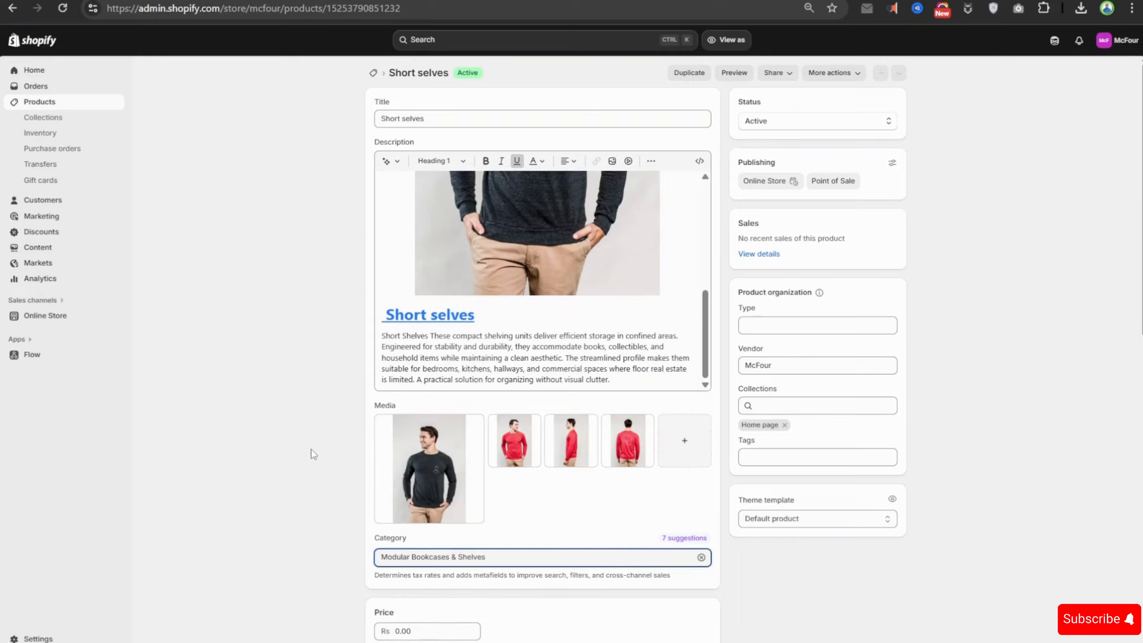
Set the product's price to Rs 1,599
scroll(313, 450, down, 3)
click(430, 490)
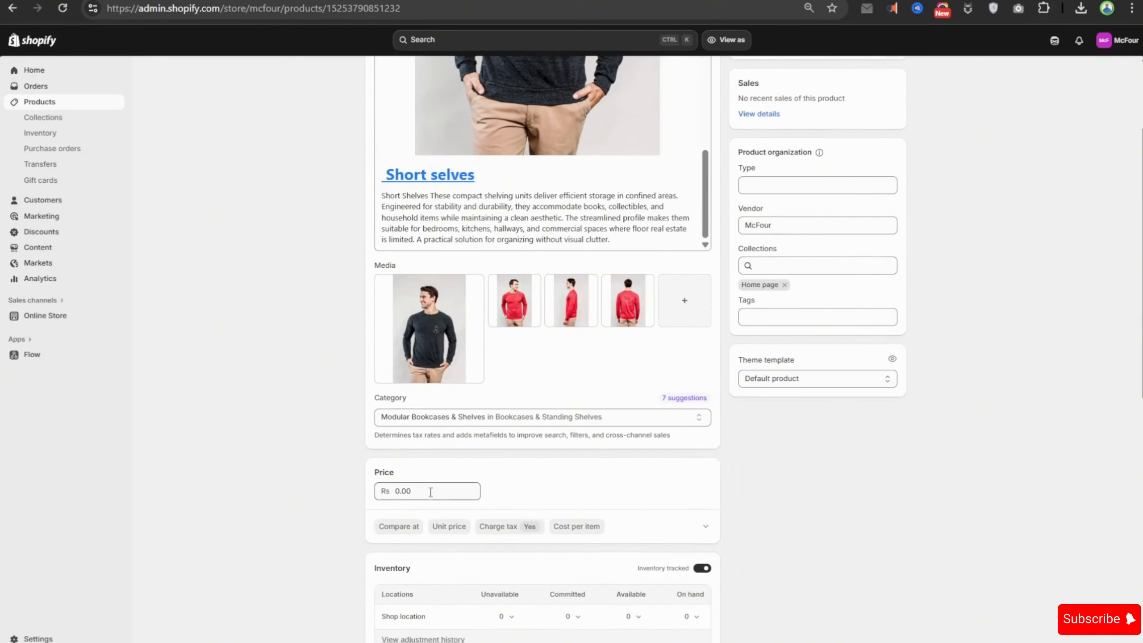
drag(431, 488, 384, 489)
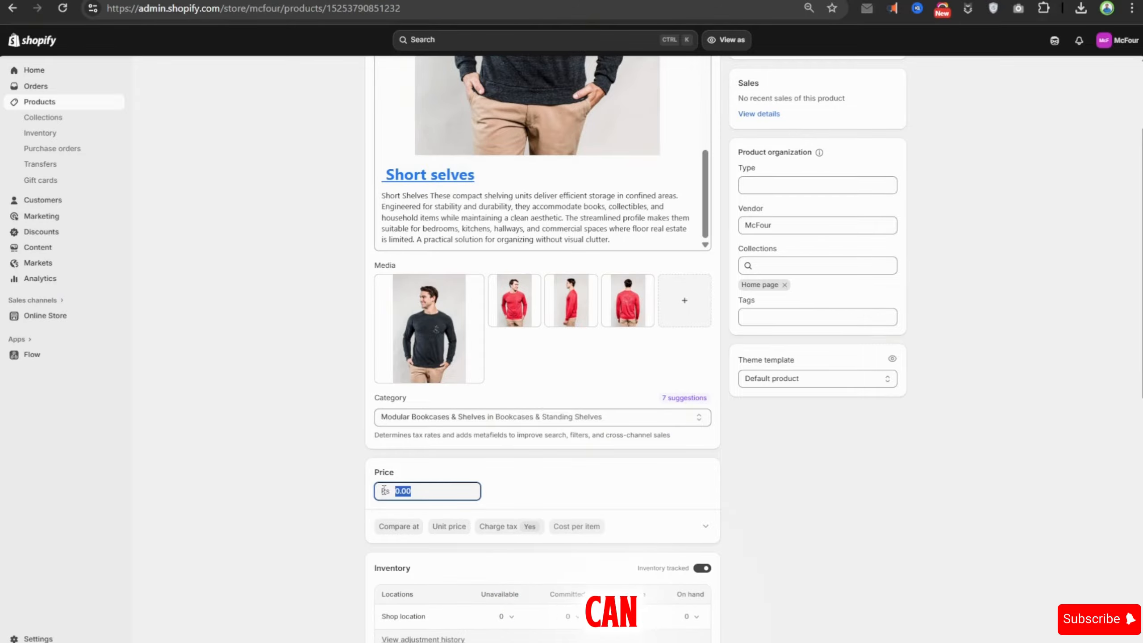
text(1)
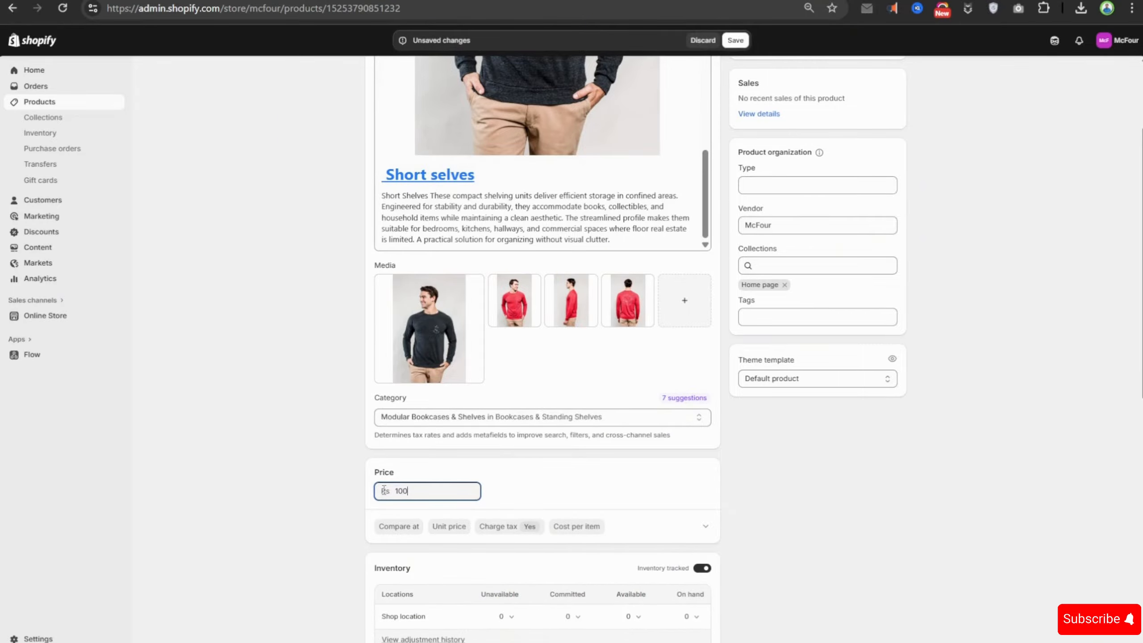
key(BackSpace)
key(BackSpace)
key(BackSpace)
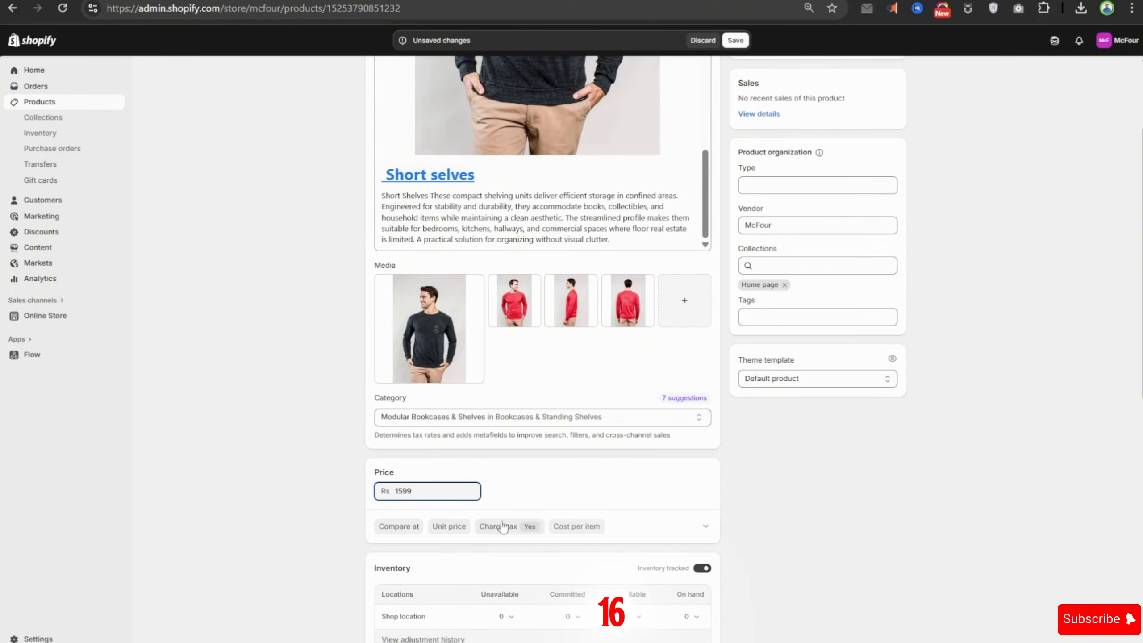
click(559, 493)
Check the breakdown of unavailable and committed inventory for the Shop location
scroll(536, 494, down, 2)
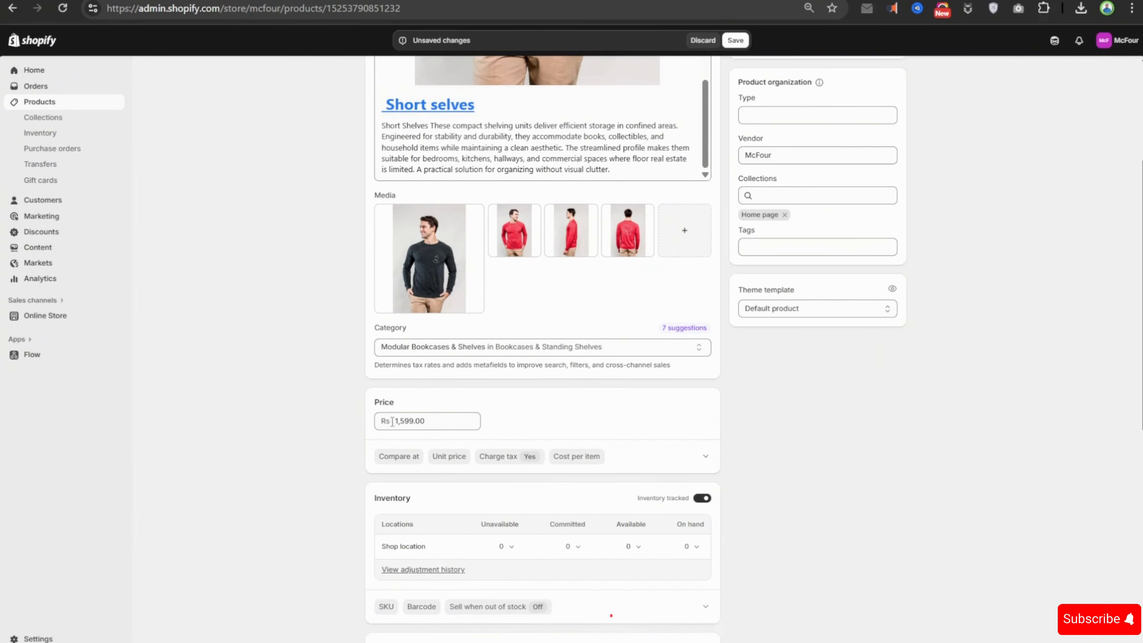
scroll(393, 421, down, 5)
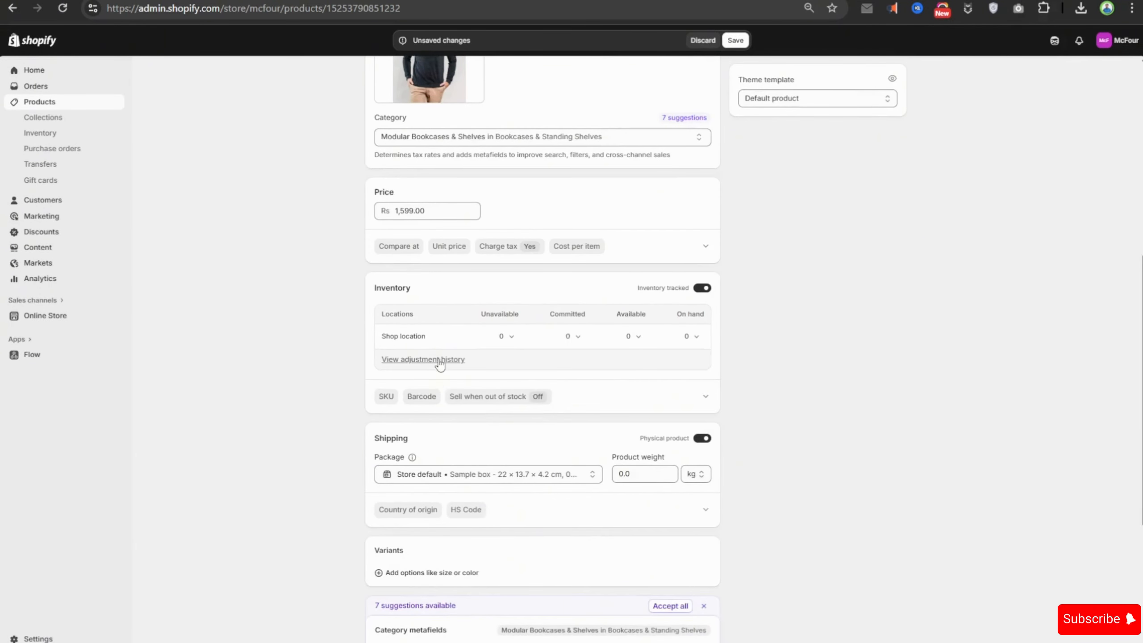
click(511, 338)
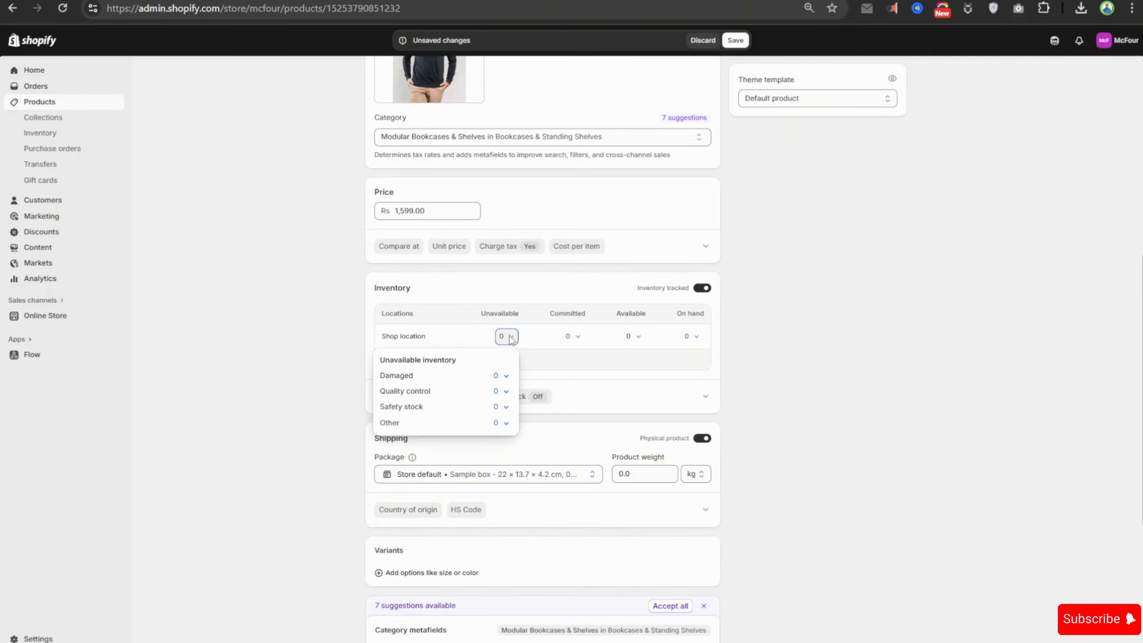
click(552, 337)
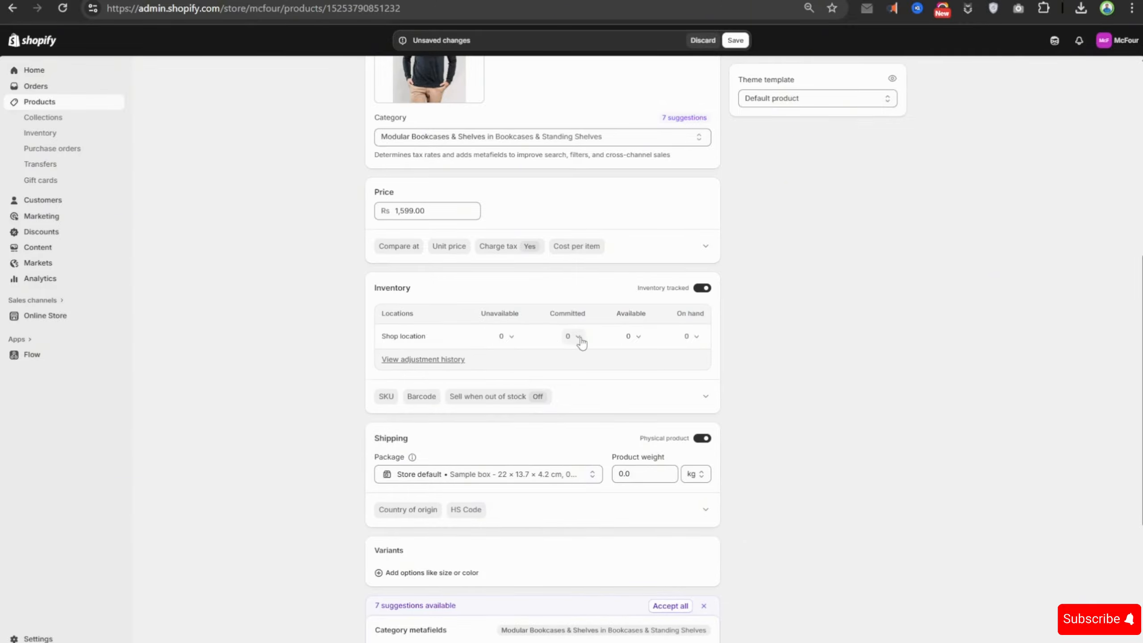
click(578, 337)
click(670, 339)
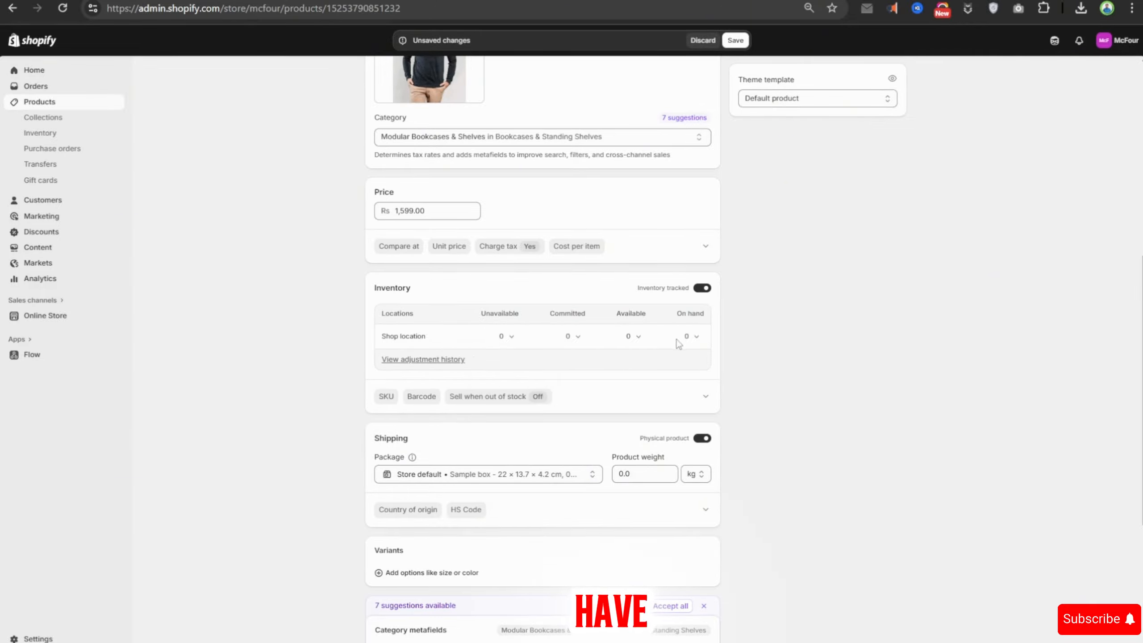
click(628, 337)
click(614, 364)
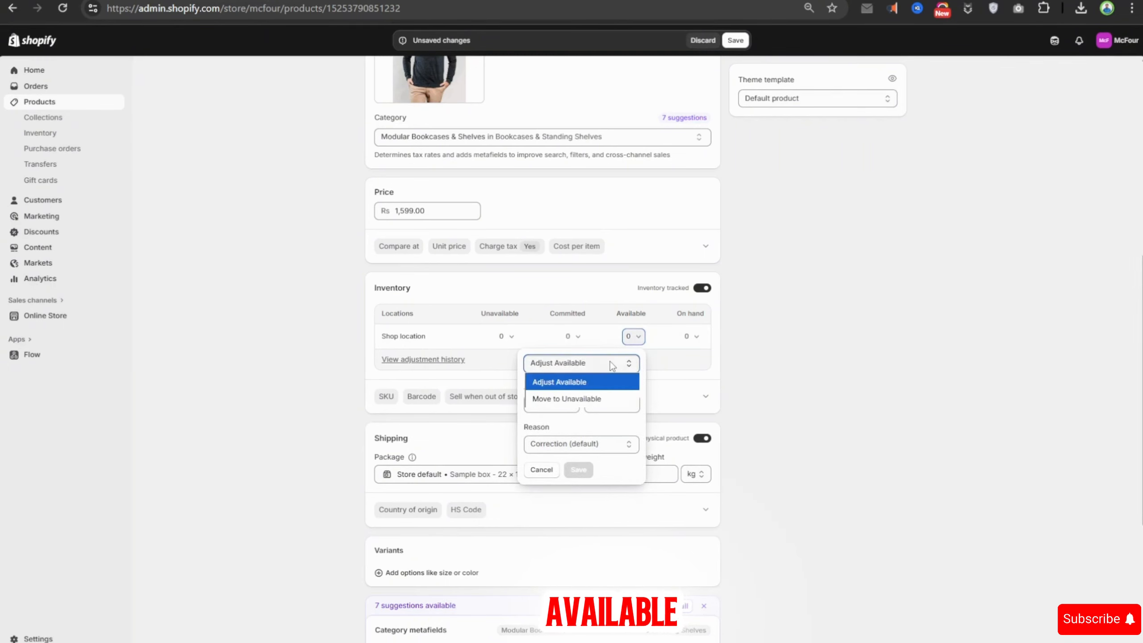
click(613, 422)
double_click(536, 405)
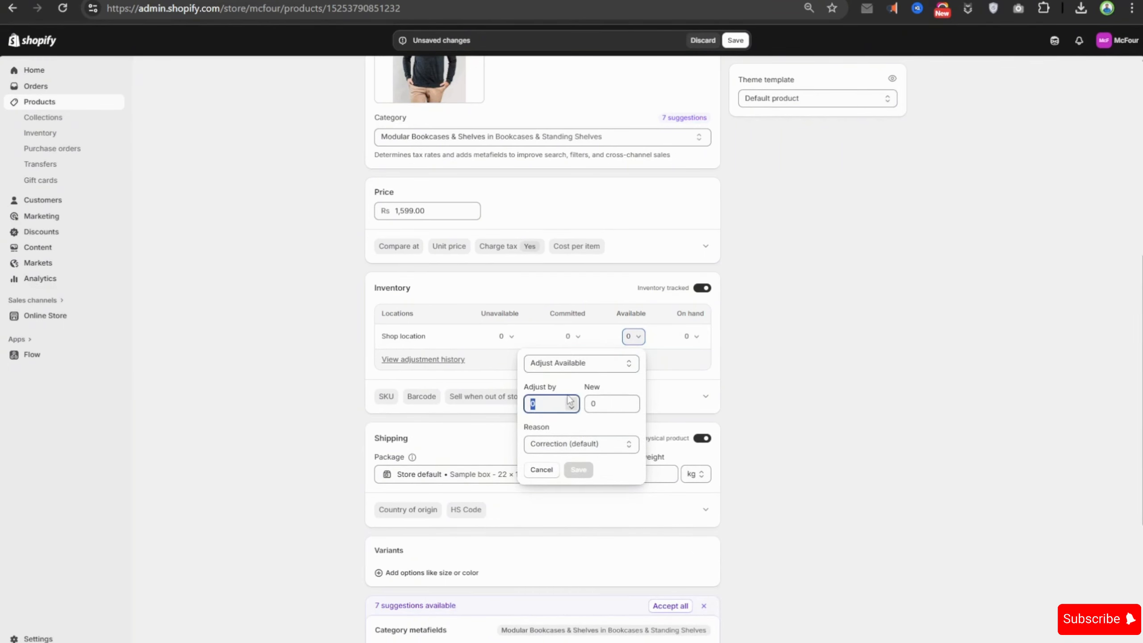
text(235)
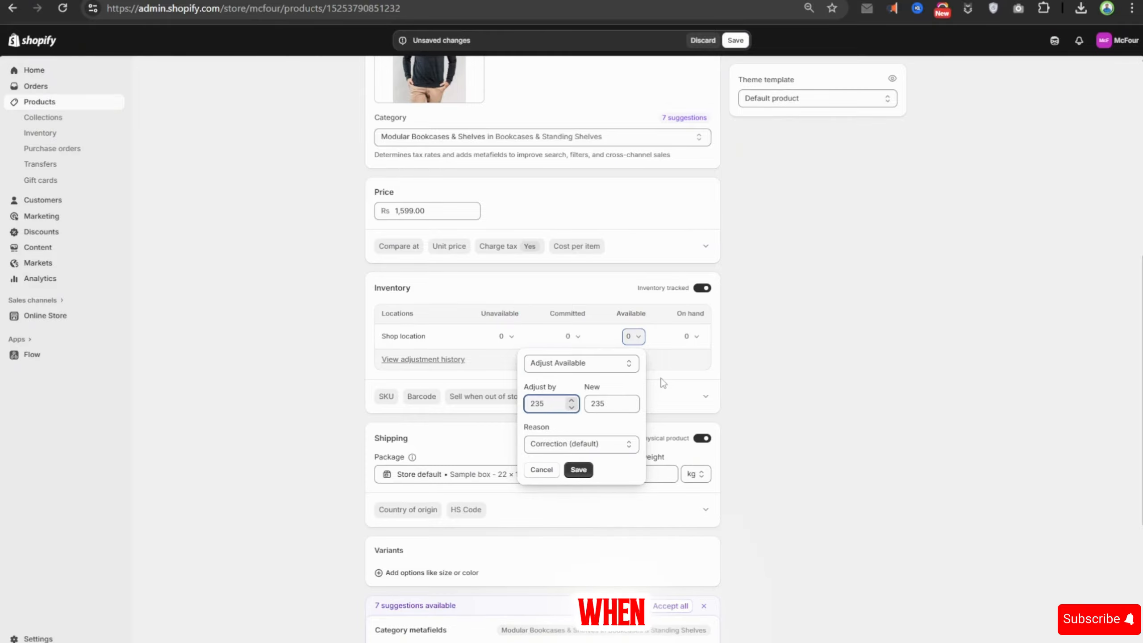
click(740, 354)
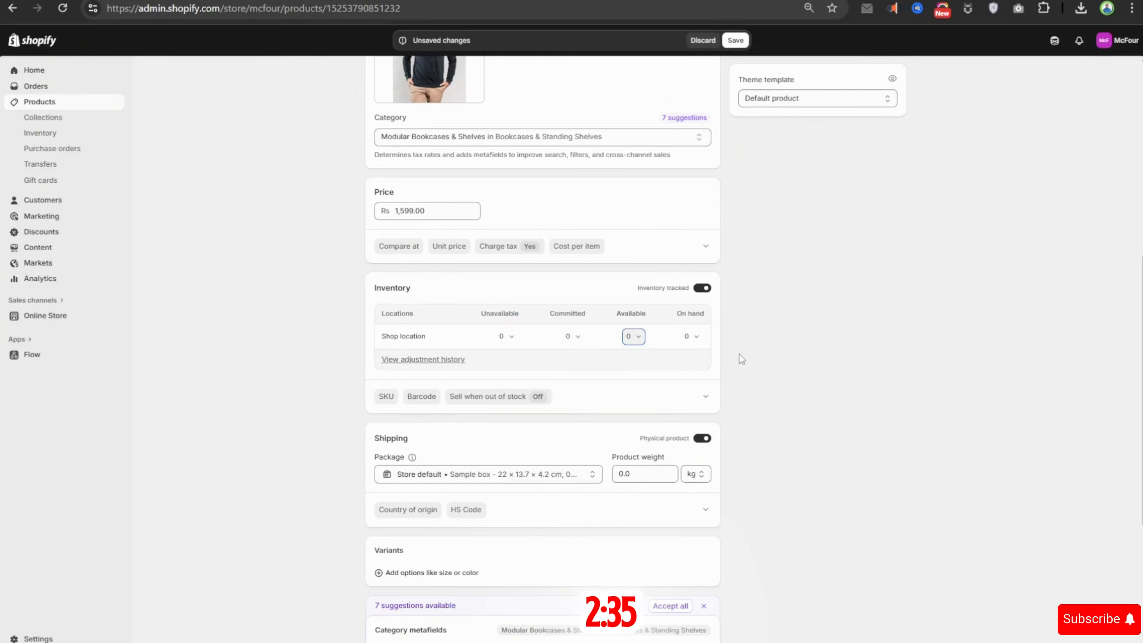
Adjust the available inventory at the Shop location by 234 with the default correction reason and save the adjustment
click(635, 337)
click(556, 405)
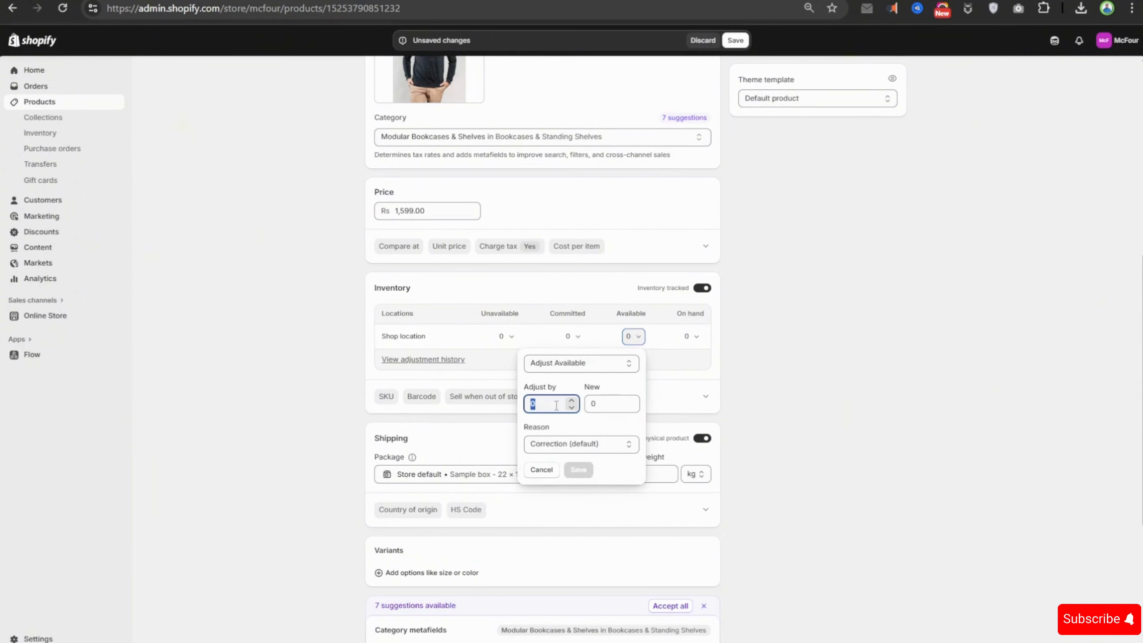
text(234)
click(579, 469)
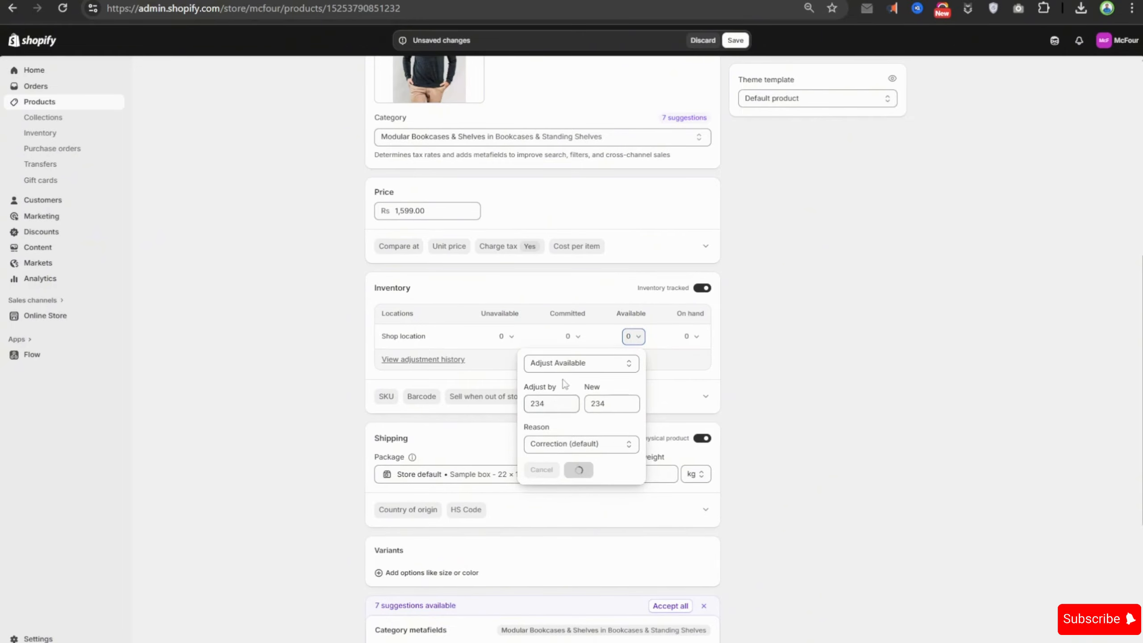